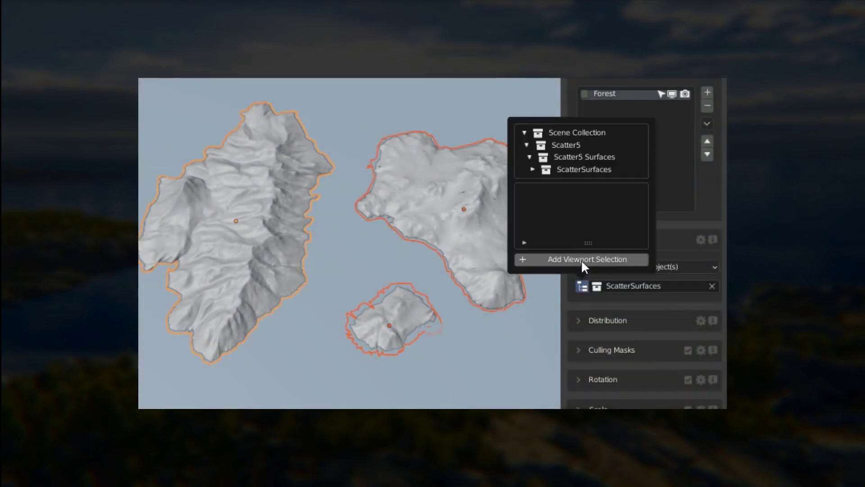
Step: Scatter the 32 Forest preset onto the large left island as its own system
{"action": "left_click", "coordinate": [583, 260]}
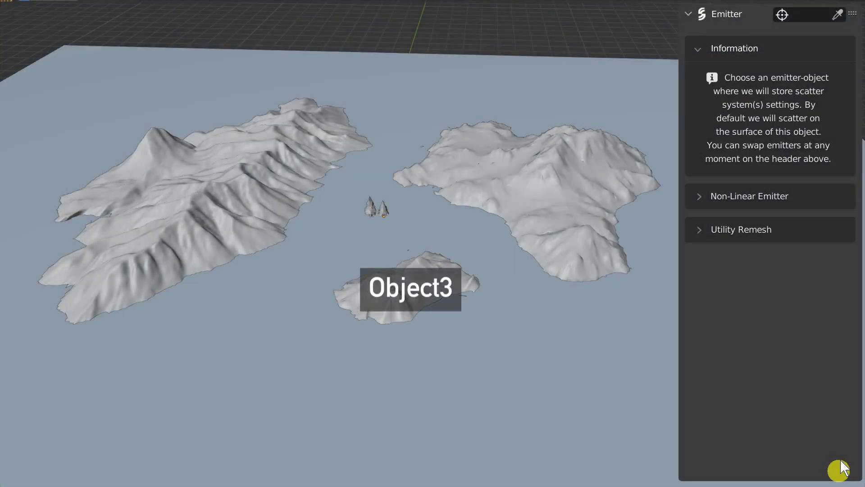
{"action": "left_click", "coordinate": [838, 15]}
{"action": "left_click", "coordinate": [211, 178]}
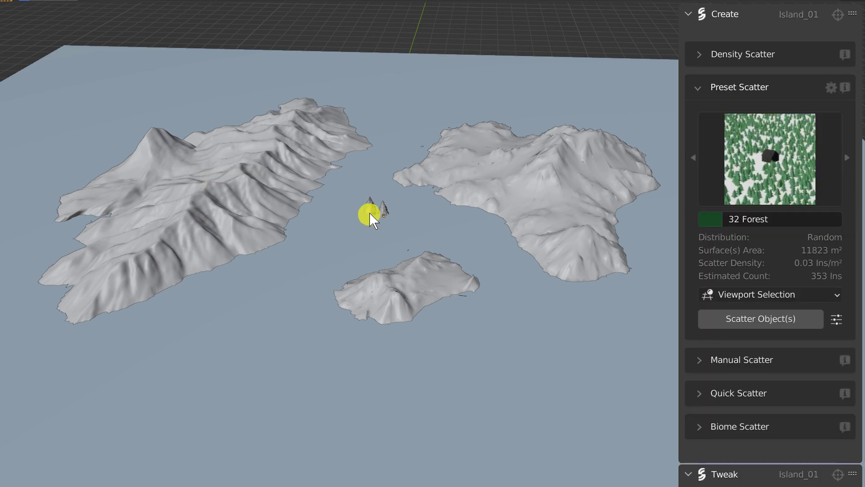
{"action": "left_click", "coordinate": [750, 319]}
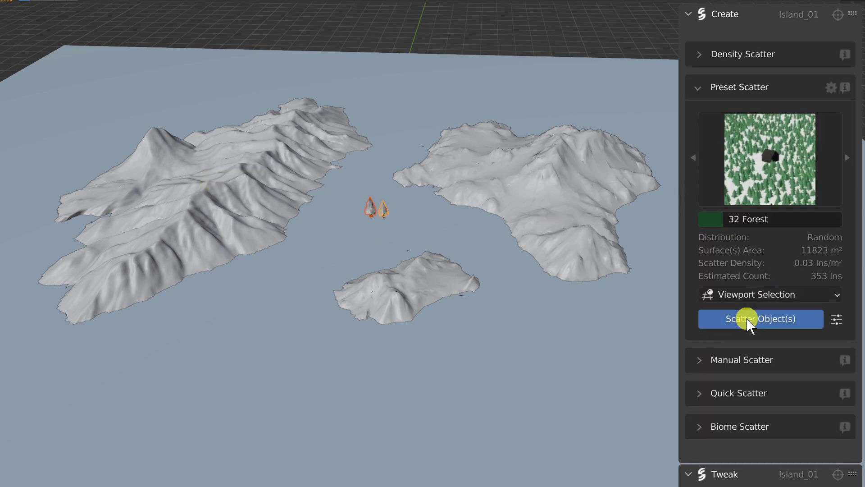
Step: Scatter 32 Forest separately onto the right island and the small island
{"action": "left_click", "coordinate": [837, 15]}
{"action": "left_click", "coordinate": [590, 147]}
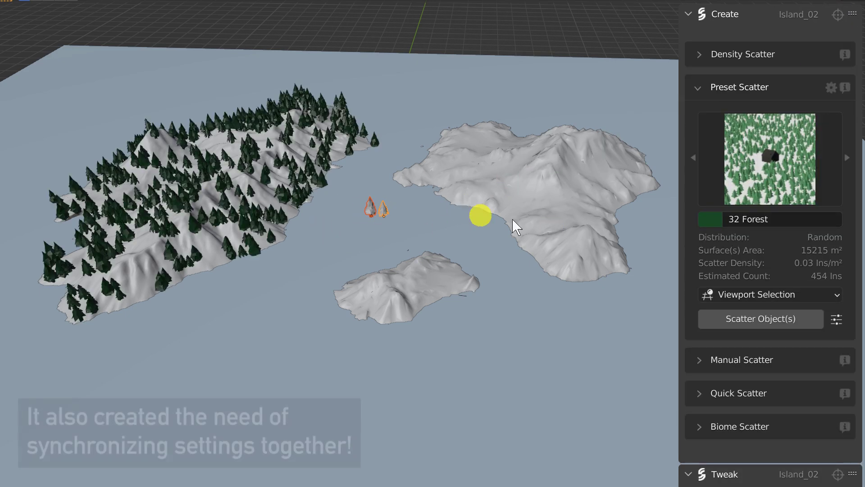
{"action": "left_click", "coordinate": [750, 318]}
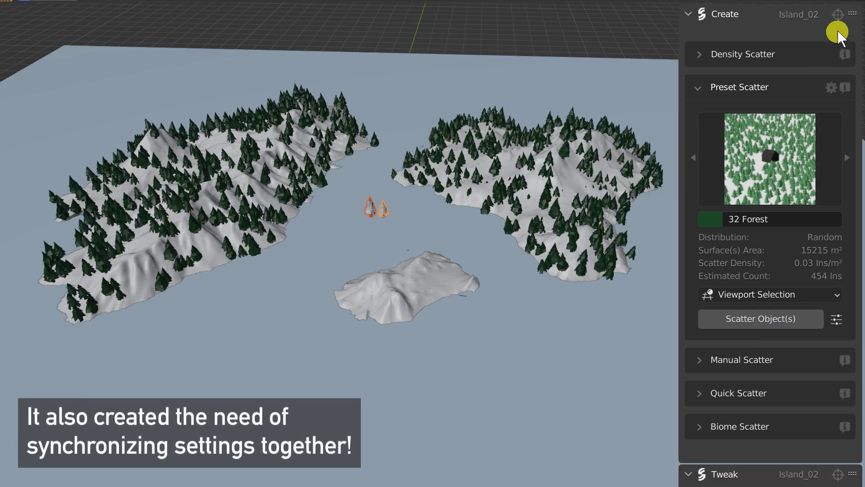
{"action": "left_click", "coordinate": [837, 15]}
{"action": "left_click", "coordinate": [403, 290]}
{"action": "left_click", "coordinate": [743, 319]}
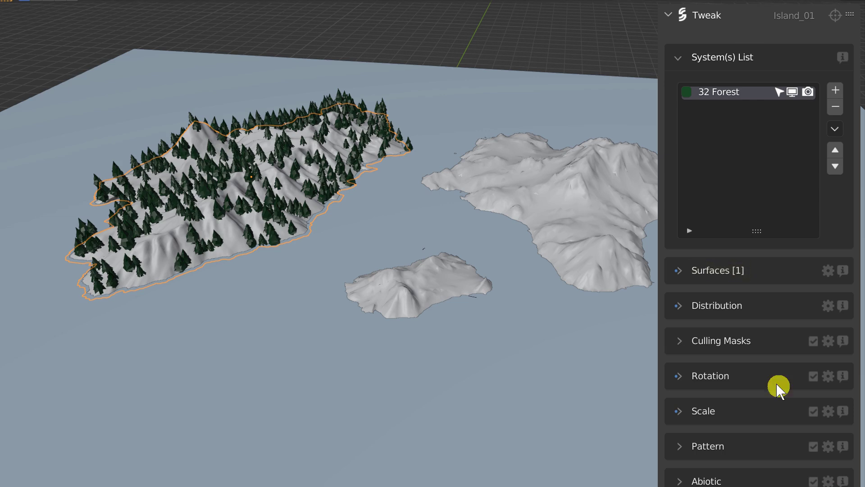
Step: Set the forest's surface to a single object, trying the right island then the small island
{"action": "left_click", "coordinate": [719, 271]}
{"action": "left_click", "coordinate": [745, 302]}
{"action": "left_click", "coordinate": [750, 339]}
{"action": "left_click", "coordinate": [840, 327]}
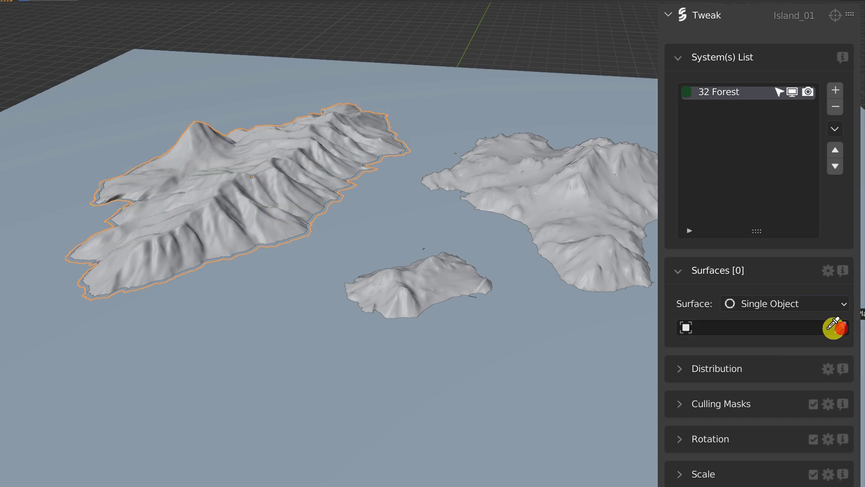
{"action": "left_click", "coordinate": [614, 217]}
{"action": "left_click", "coordinate": [840, 327]}
{"action": "left_click", "coordinate": [426, 272]}
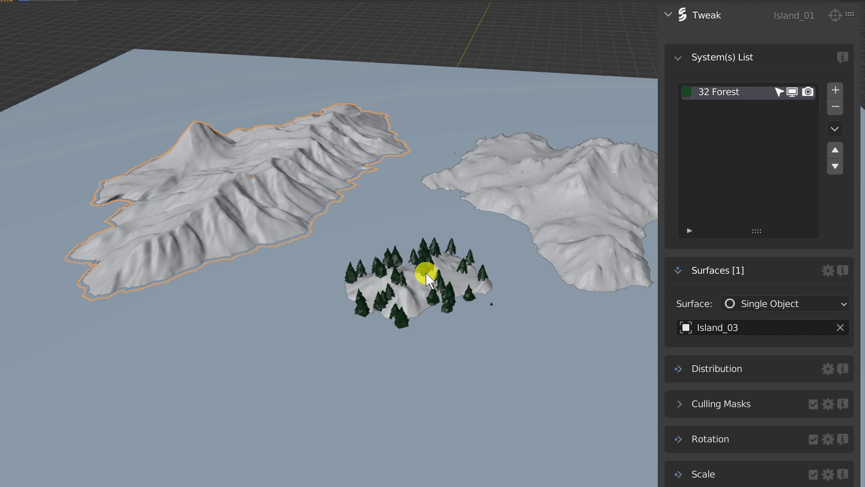
Step: Switch surfaces to Multi-Object(s) and create a surface collection from all three islands
{"action": "left_click", "coordinate": [741, 304]}
{"action": "left_click", "coordinate": [758, 357]}
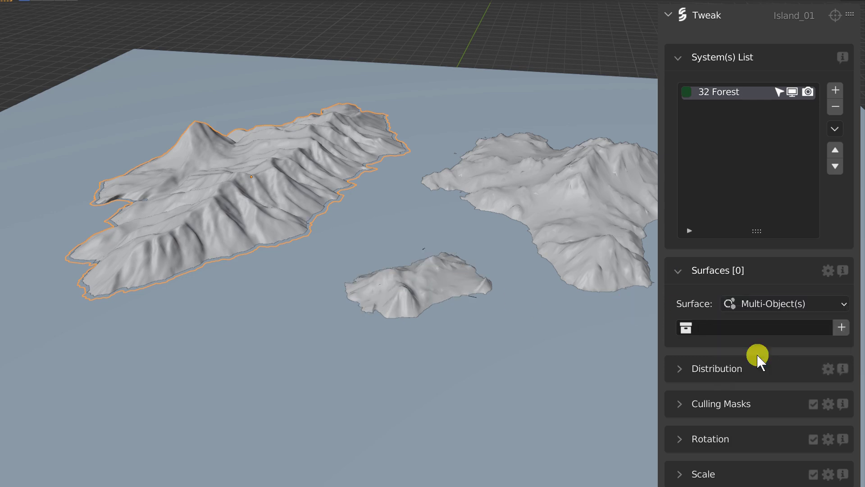
{"action": "left_click", "coordinate": [308, 172]}
{"action": "left_click", "coordinate": [537, 191], "text": "shift"}
{"action": "left_click", "coordinate": [430, 290], "text": "shift"}
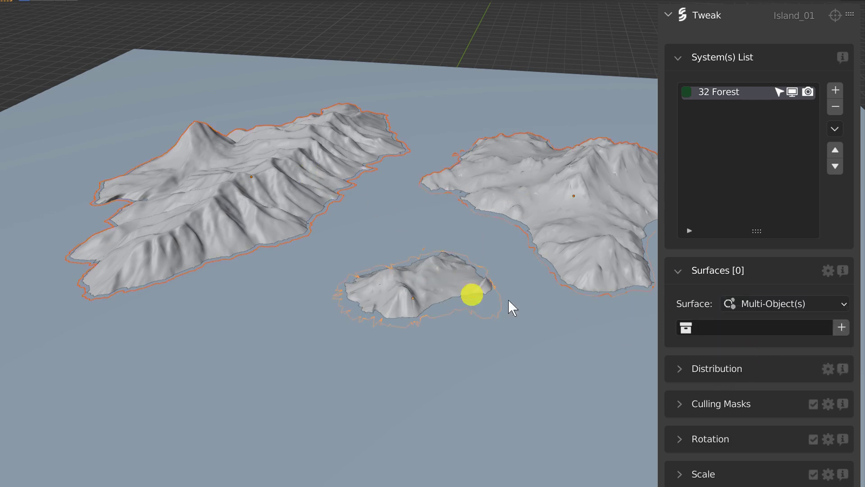
{"action": "left_click", "coordinate": [841, 327]}
{"action": "left_click", "coordinate": [831, 363]}
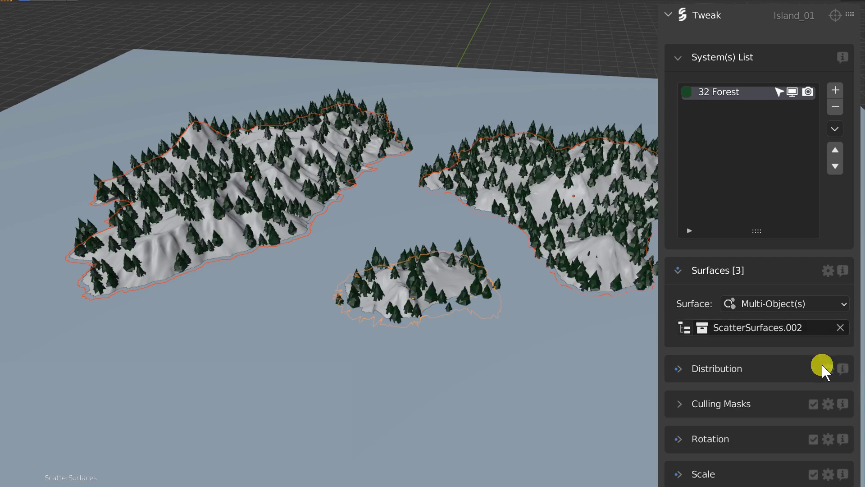
Step: Remove Island_02 and Island_03 from the surface collection
{"action": "left_click", "coordinate": [555, 189]}
{"action": "left_click", "coordinate": [685, 328]}
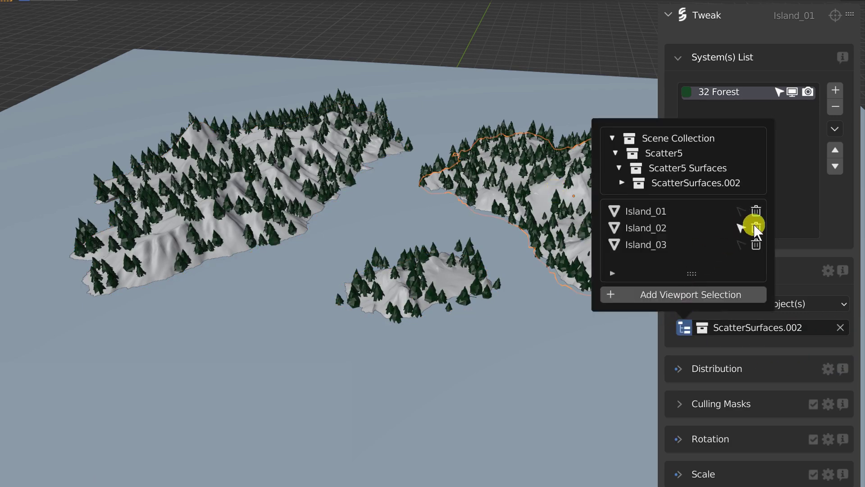
{"action": "left_click", "coordinate": [757, 228]}
{"action": "left_click", "coordinate": [421, 276]}
{"action": "left_click", "coordinate": [686, 324]}
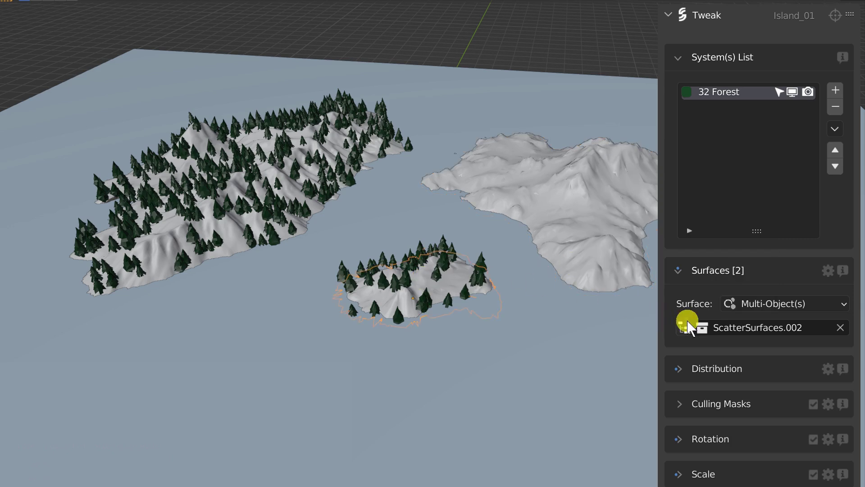
{"action": "left_click", "coordinate": [757, 227]}
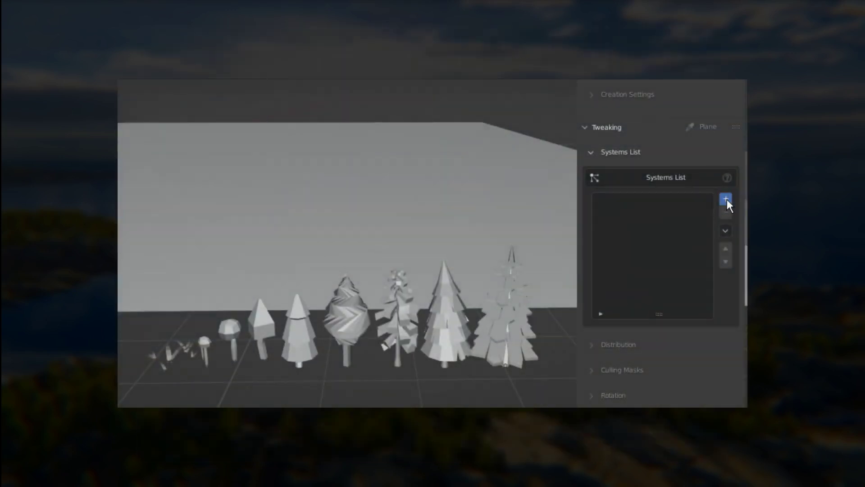
Step: Add three scatter systems, using the tall tree and another tree as sources
{"action": "left_click", "coordinate": [726, 199]}
{"action": "left_click", "coordinate": [518, 339]}
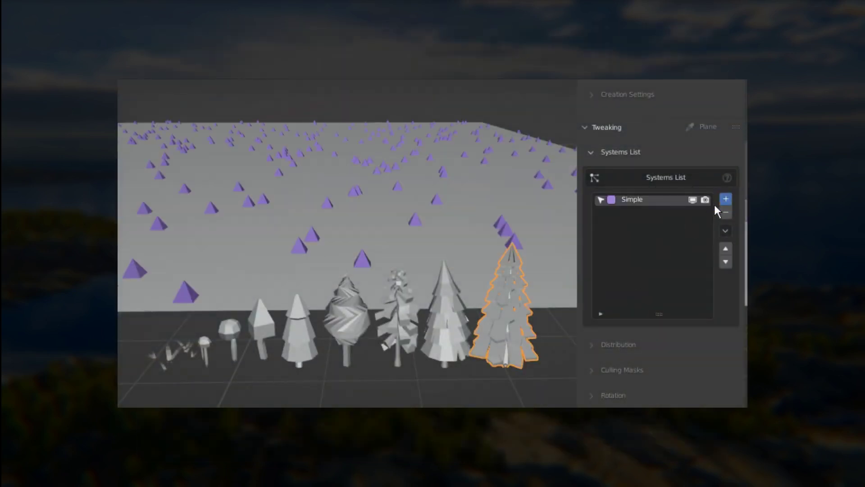
{"action": "left_click", "coordinate": [725, 200]}
{"action": "left_click", "coordinate": [467, 322]}
{"action": "left_click", "coordinate": [726, 199]}
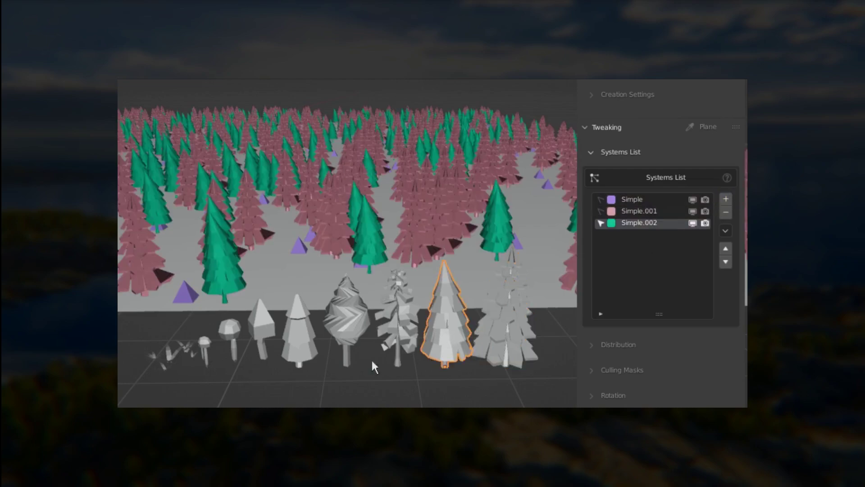
Step: Add a Default scatter system spanning the three terrain surfaces
{"action": "left_click_drag", "start_coordinate": [318, 380], "coordinate": [203, 342]}
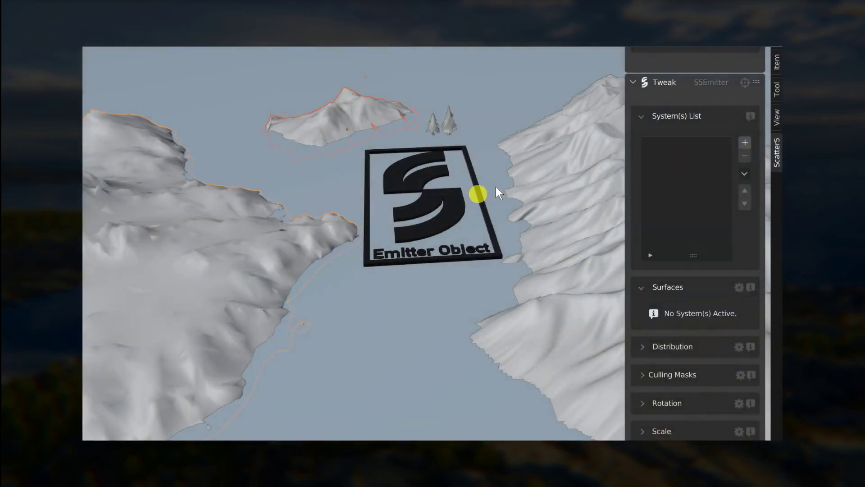
{"action": "key", "text": "alt"}
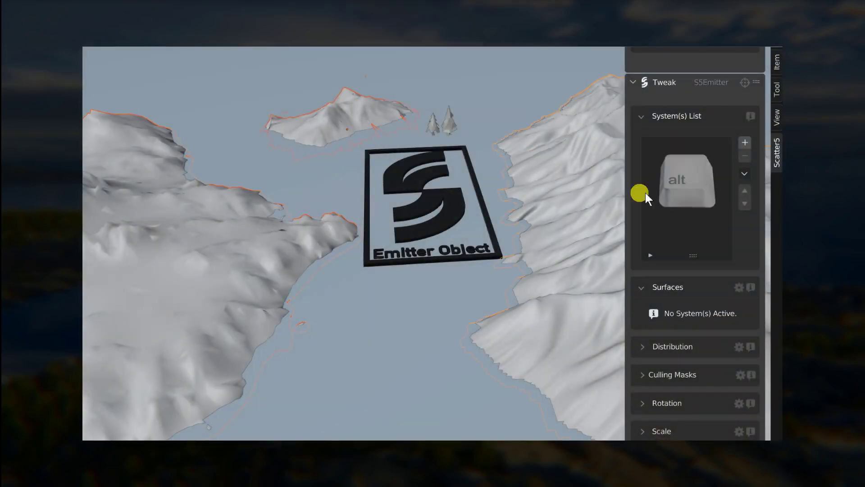
{"action": "left_click", "coordinate": [745, 142], "text": "alt"}
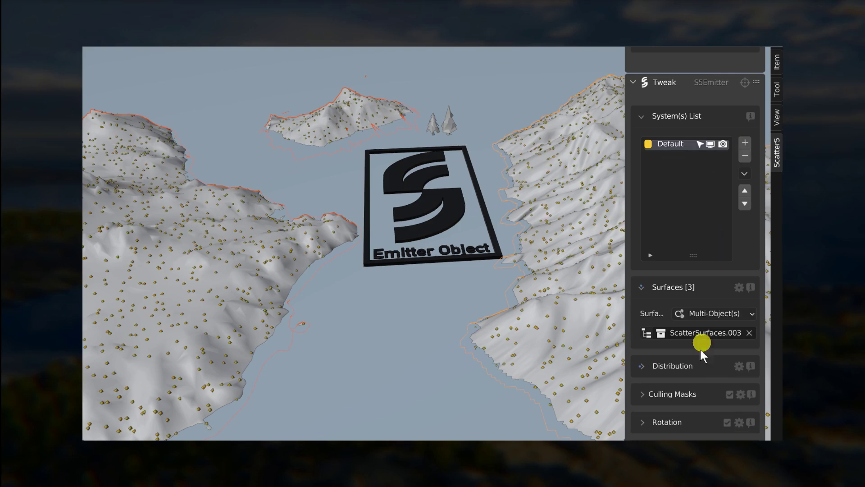
{"action": "middle_click_drag", "start_coordinate": [701, 348], "coordinate": [694, 188]}
{"action": "scroll", "coordinate": [684, 367], "scroll_direction": "down", "scroll_amount": 5}
{"action": "middle_click_drag", "start_coordinate": [683, 367], "coordinate": [709, 128]}
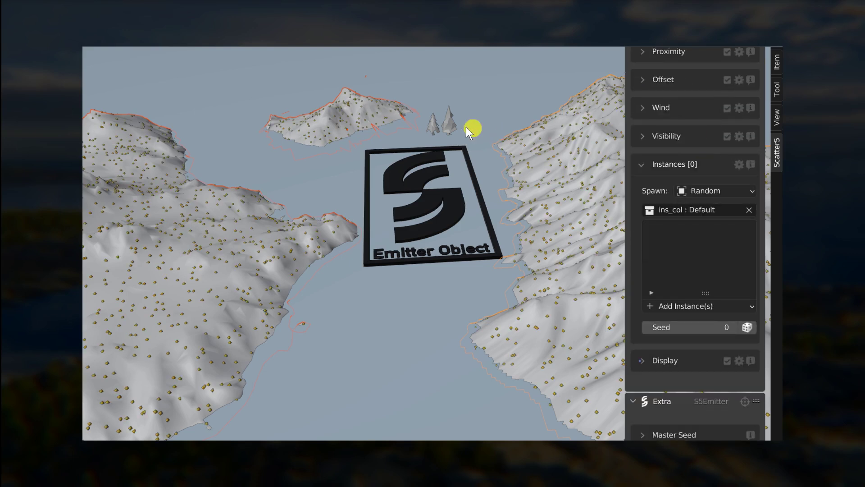
Step: Add TREE and TREE.001 as instances from the viewport selection, displaying full geometry
{"action": "left_click", "coordinate": [431, 126]}
{"action": "left_click", "coordinate": [449, 123], "text": "shift"}
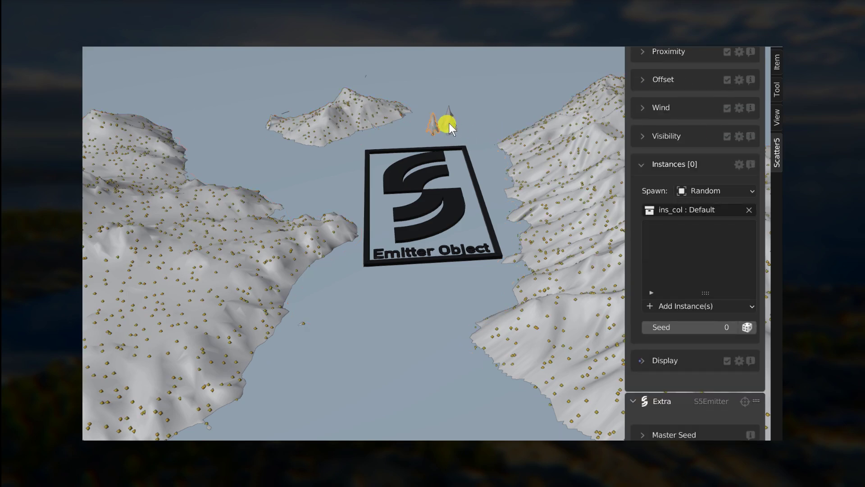
{"action": "left_click", "coordinate": [694, 306]}
{"action": "left_click", "coordinate": [695, 321]}
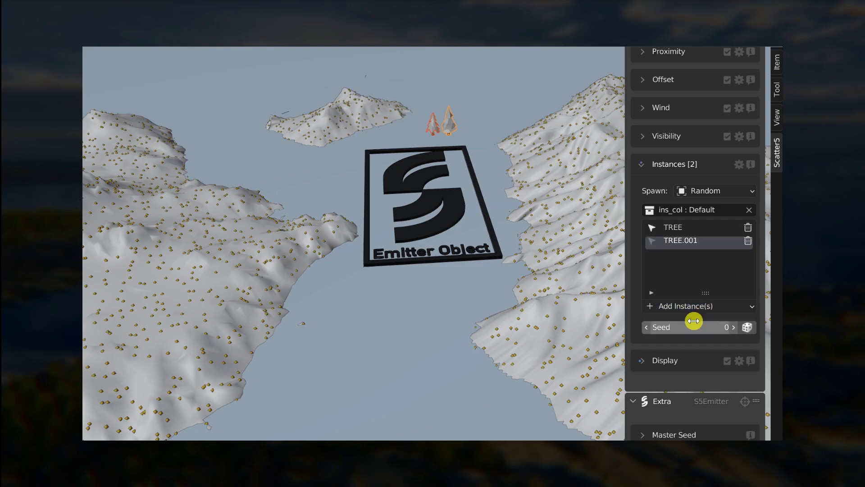
{"action": "scroll", "coordinate": [696, 311], "scroll_direction": "down", "scroll_amount": 2}
{"action": "left_click", "coordinate": [694, 316]}
{"action": "scroll", "coordinate": [671, 325], "scroll_direction": "down", "scroll_amount": 2}
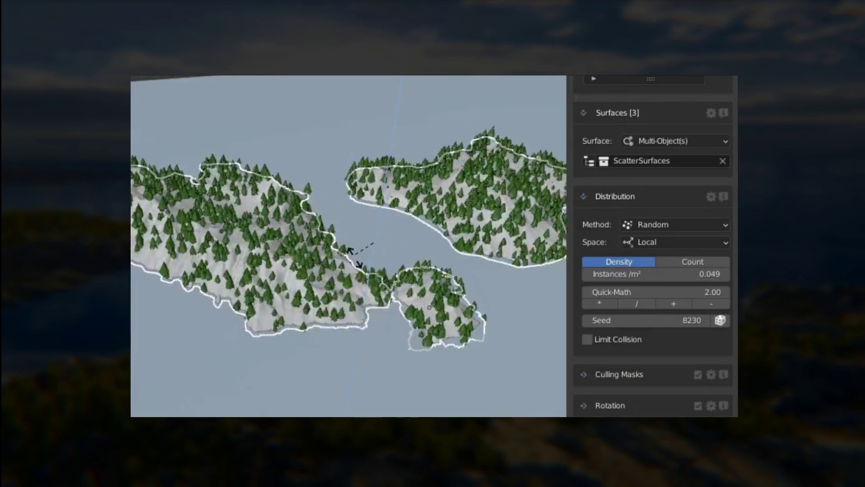
Step: Scale up the islands and set the forest's distribution space to Global
{"action": "key", "text": "s"}
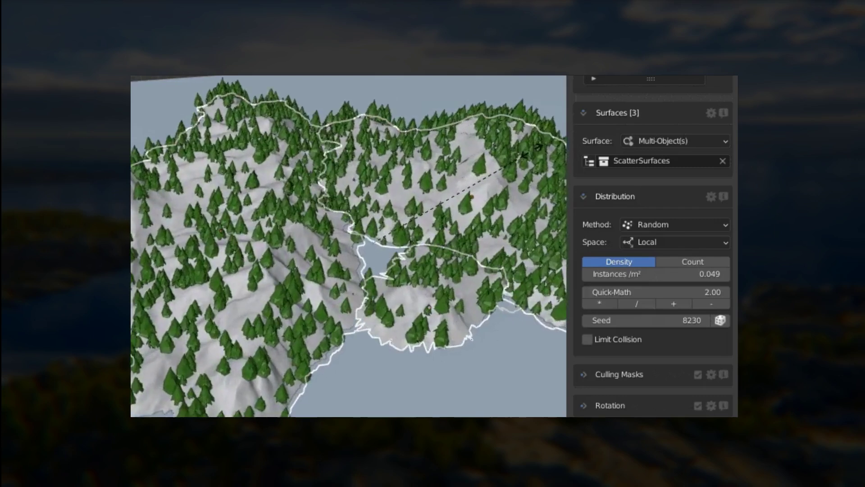
{"action": "left_click", "coordinate": [423, 199]}
{"action": "left_click", "coordinate": [659, 241]}
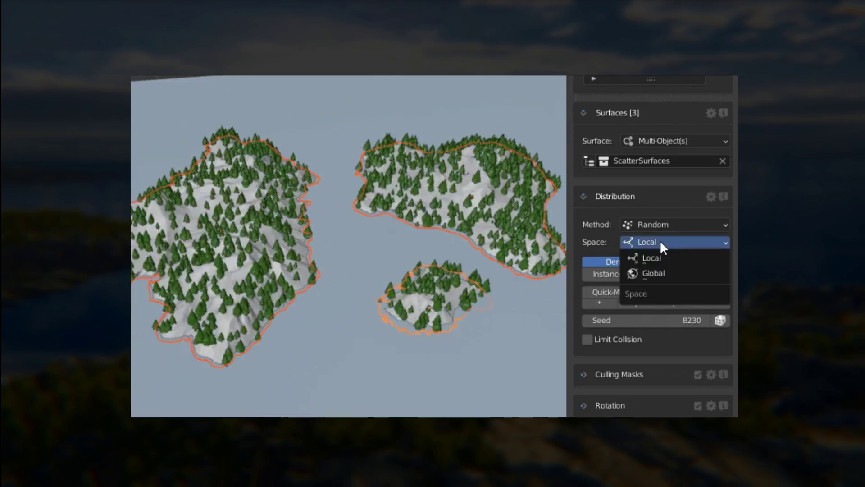
{"action": "left_click", "coordinate": [658, 274]}
{"action": "key", "text": "s"}
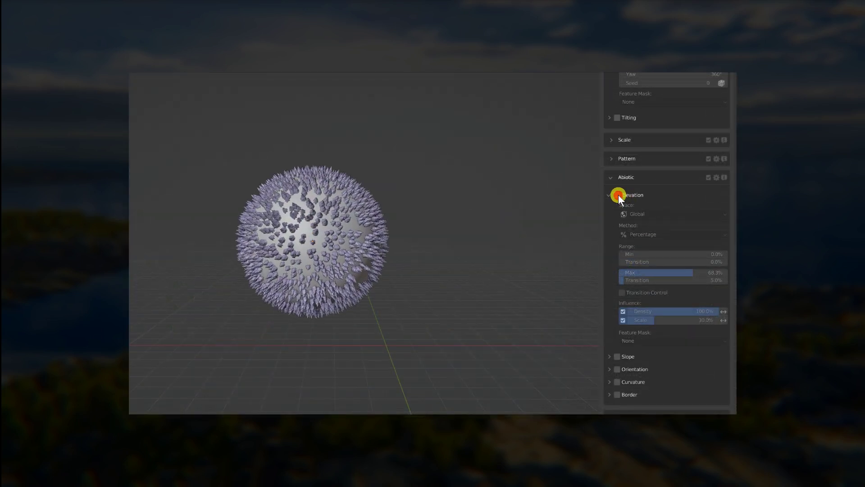
Step: Enable Elevation scattering in Local space with the maximum lowered to 18.9%
{"action": "left_click", "coordinate": [618, 195]}
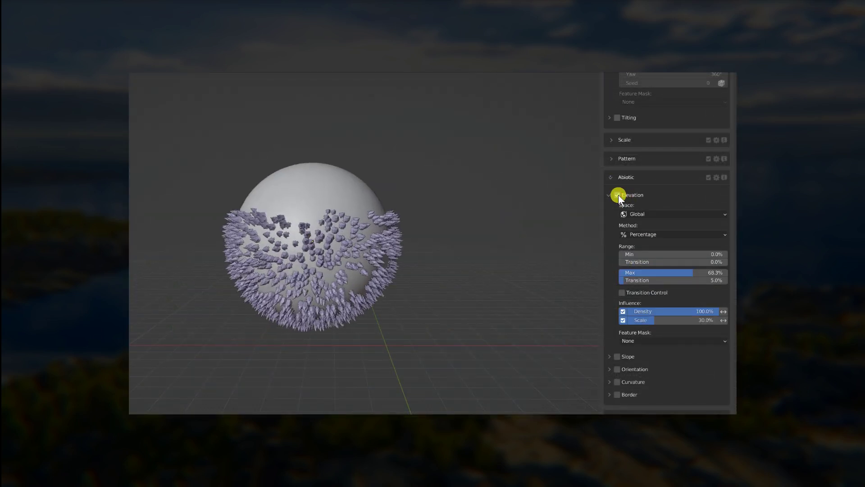
{"action": "left_click", "coordinate": [643, 213]}
{"action": "left_click", "coordinate": [645, 223]}
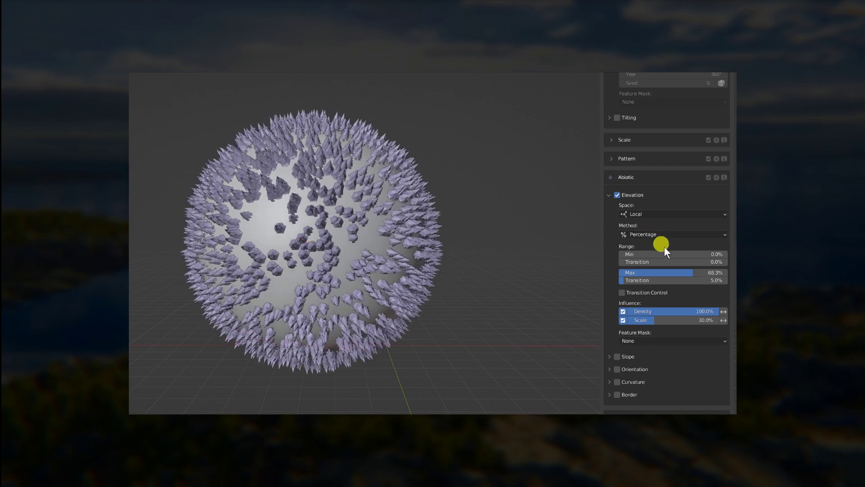
{"action": "mouse_move", "coordinate": [694, 273]}
{"action": "left_mouse_down"}
{"action": "mouse_move", "coordinate": [627, 270]}
{"action": "mouse_move", "coordinate": [679, 272]}
{"action": "left_mouse_up"}
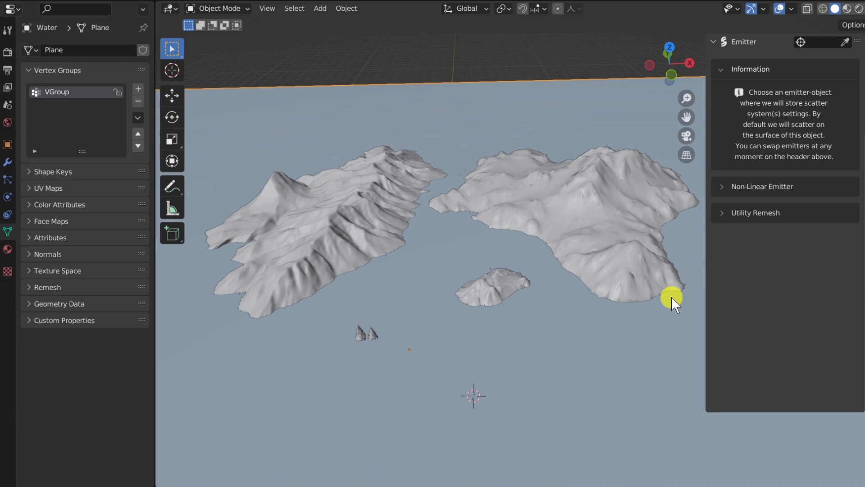
Step: Create a new empty emitter object and scale it up to about 9.567
{"action": "left_click", "coordinate": [783, 186]}
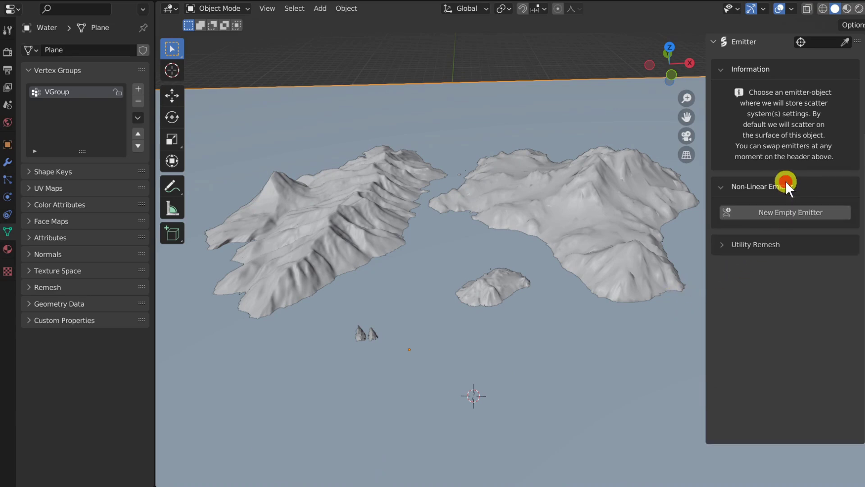
{"action": "left_click", "coordinate": [775, 211]}
{"action": "scroll", "coordinate": [582, 233], "scroll_direction": "down", "scroll_amount": 12}
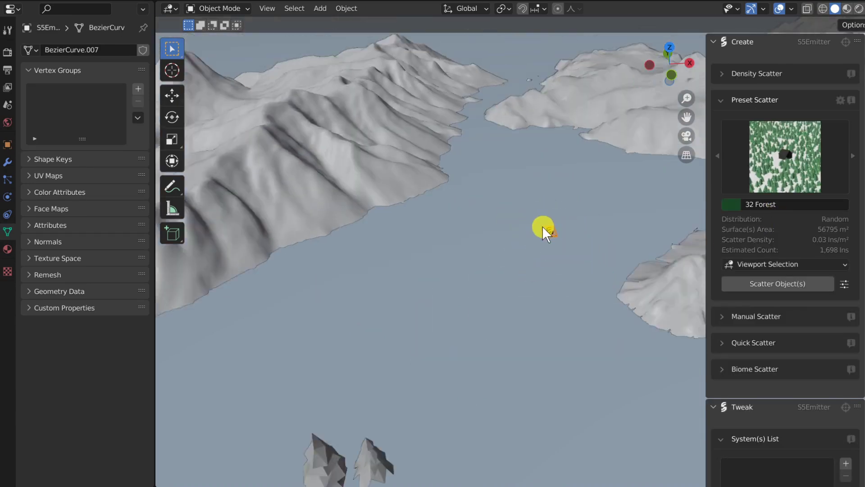
{"action": "key", "text": "s"}
{"action": "left_click", "coordinate": [831, 231]}
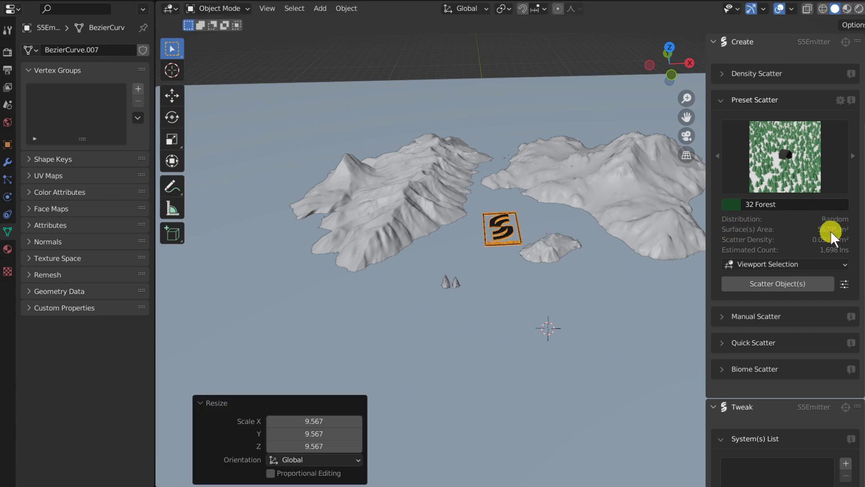
{"action": "middle_click_drag", "start_coordinate": [637, 246], "coordinate": [594, 236], "text": "shift"}
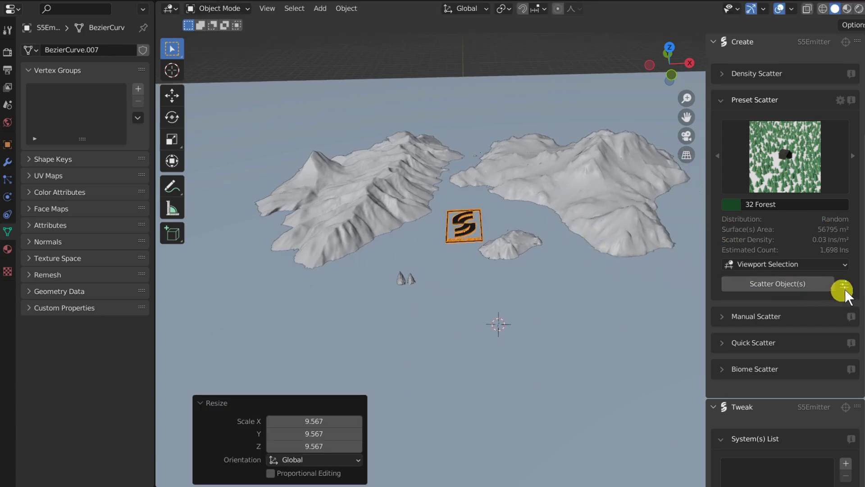
Step: Select the three islands and add them as surfaces for new scatter systems
{"action": "left_click", "coordinate": [399, 182]}
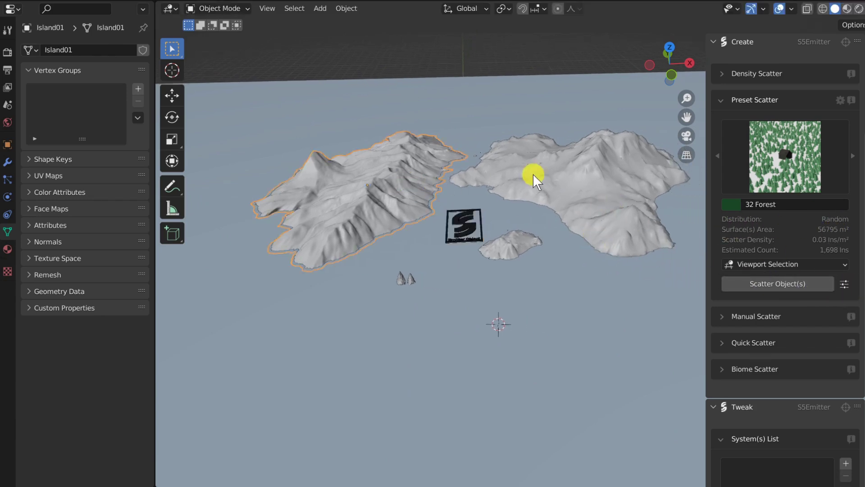
{"action": "left_click", "coordinate": [533, 174], "text": "shift"}
{"action": "left_click", "coordinate": [521, 245], "text": "shift"}
{"action": "left_click", "coordinate": [845, 284]}
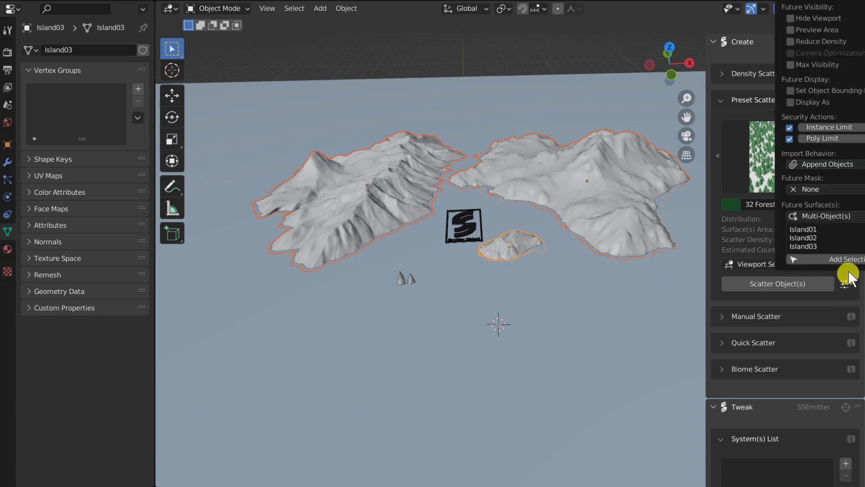
{"action": "left_click", "coordinate": [849, 261]}
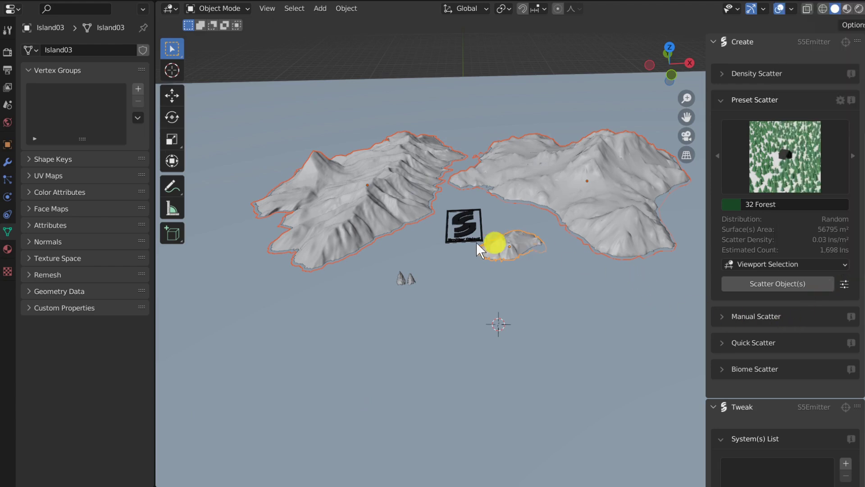
Step: Scatter the two pine models across the islands with the 32 Forest preset
{"action": "left_click", "coordinate": [411, 279]}
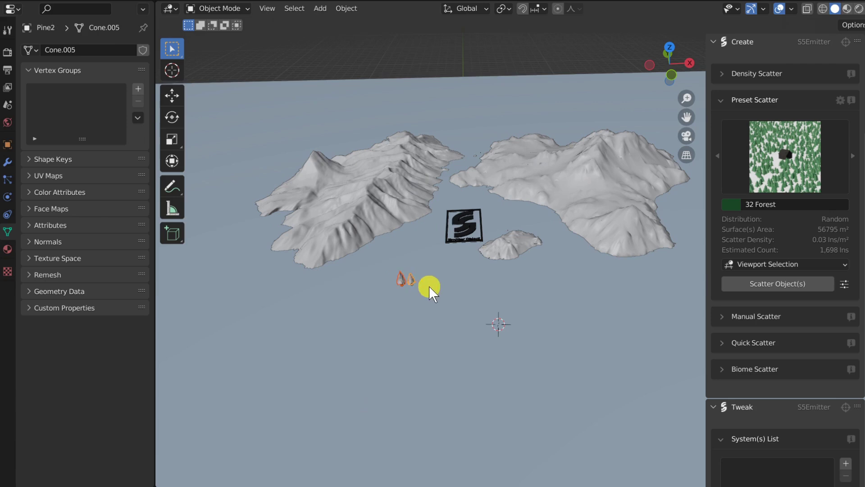
{"action": "left_click", "coordinate": [792, 158]}
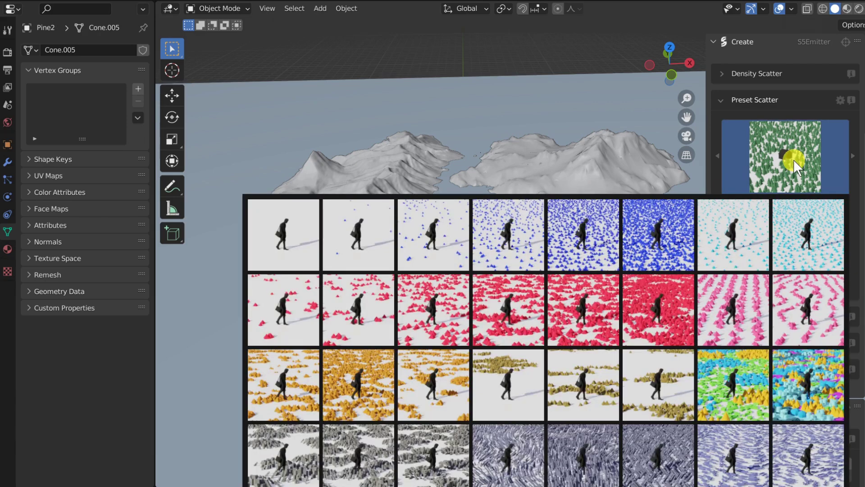
{"action": "left_click", "coordinate": [676, 447]}
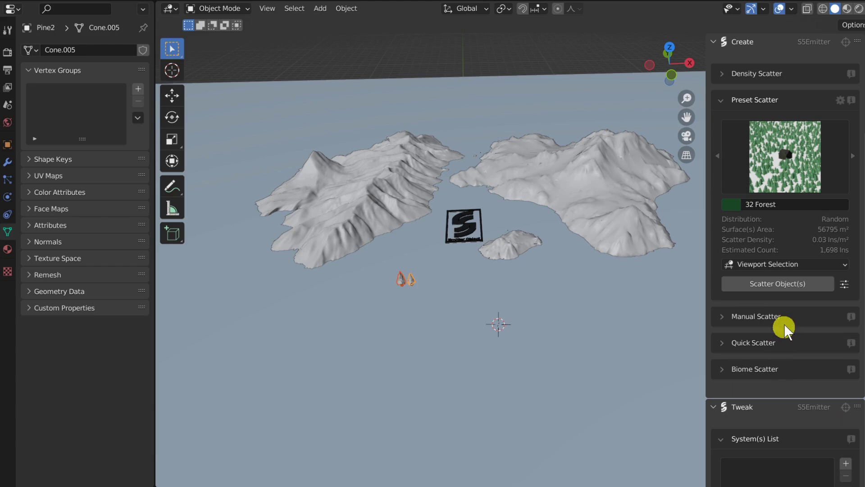
{"action": "left_click", "coordinate": [785, 283]}
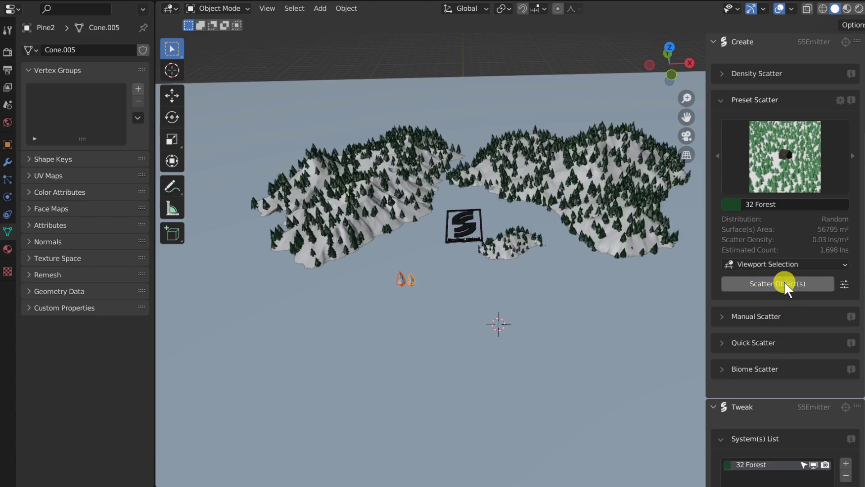
{"action": "scroll", "coordinate": [771, 188], "scroll_direction": "down", "scroll_amount": 10}
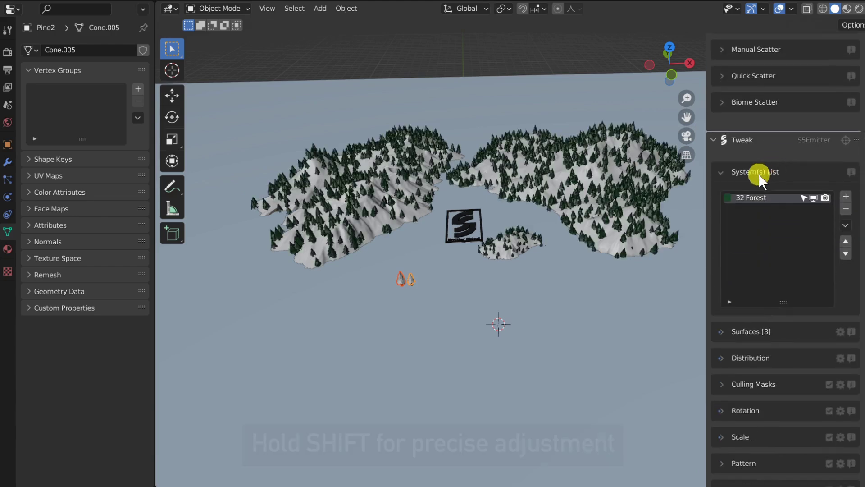
{"action": "left_click", "coordinate": [758, 172]}
Step: Expand the forest's Surfaces and Distribution settings and test-scale the left island
{"action": "left_click", "coordinate": [761, 198]}
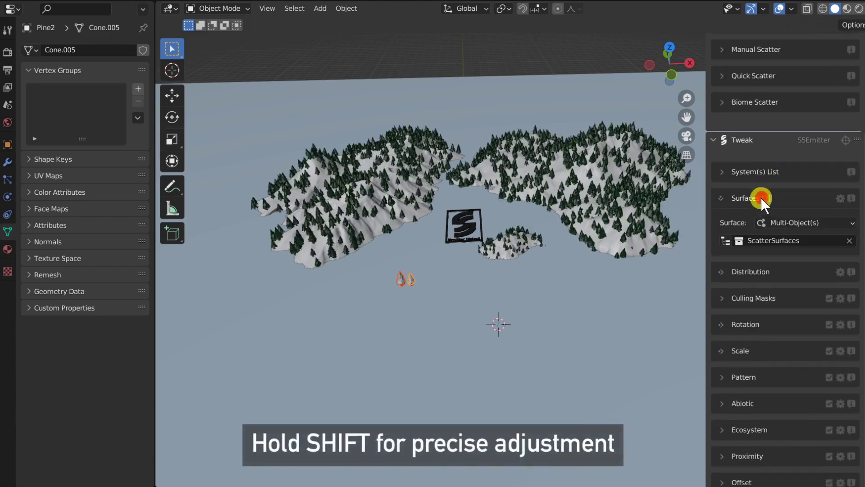
{"action": "left_click", "coordinate": [757, 267]}
{"action": "scroll", "coordinate": [761, 271], "scroll_direction": "down", "scroll_amount": 2}
{"action": "mouse_move", "coordinate": [767, 304]}
{"action": "left_mouse_down"}
{"action": "mouse_move", "coordinate": [786, 305]}
{"action": "mouse_move", "coordinate": [758, 305]}
{"action": "left_mouse_up"}
{"action": "left_click", "coordinate": [420, 163]}
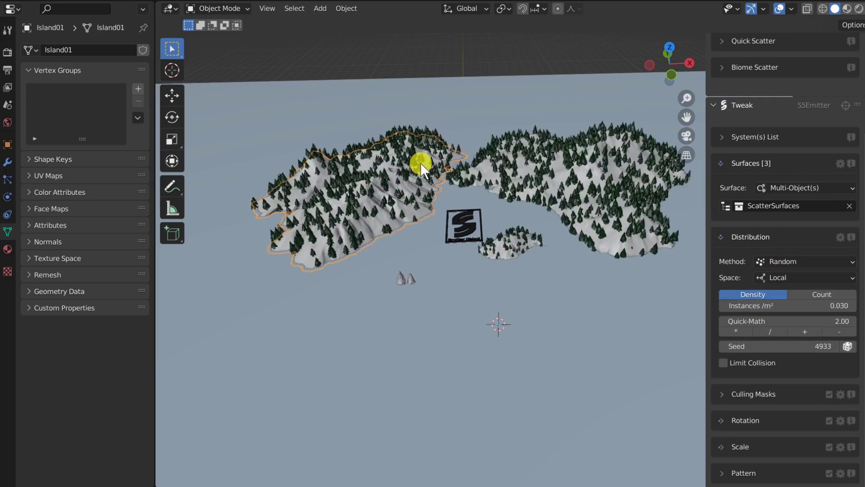
{"action": "key", "text": "s"}
{"action": "key", "text": "Escape"}
Step: Set distribution space to Global, then scale the small island up to 1.797
{"action": "left_click", "coordinate": [767, 275]}
{"action": "left_click", "coordinate": [779, 300]}
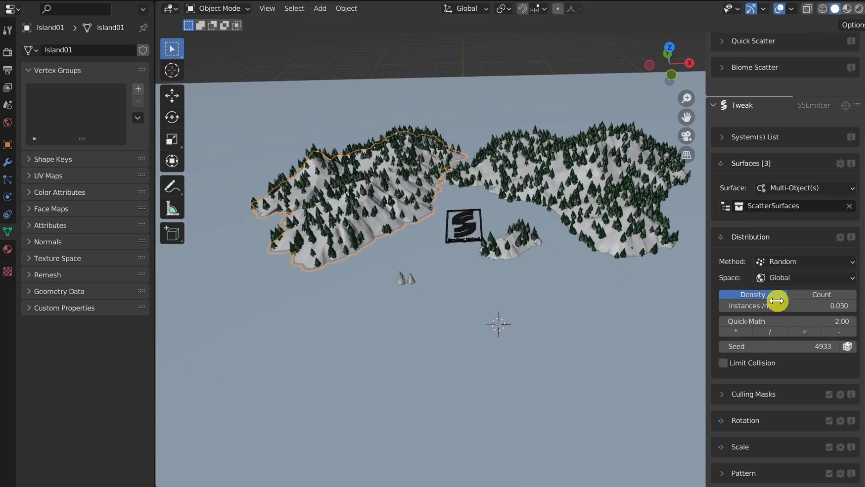
{"action": "key", "text": "s"}
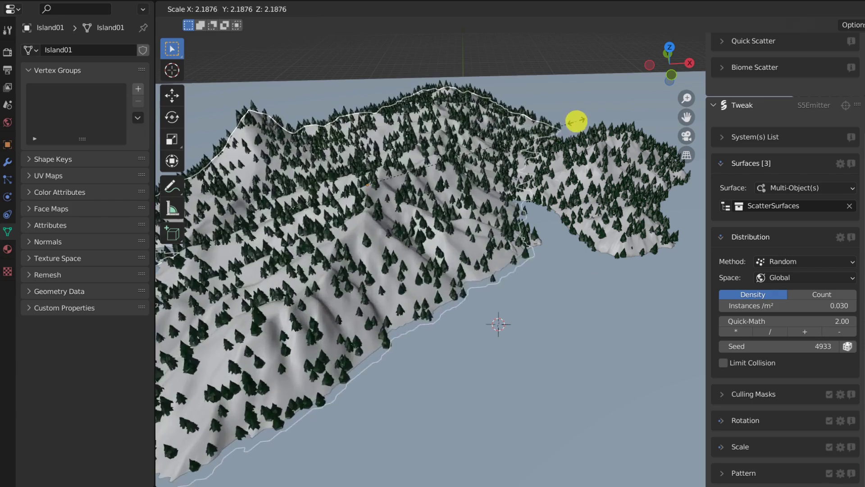
{"action": "key", "text": "Escape"}
{"action": "left_click", "coordinate": [510, 244]}
{"action": "key", "text": "s"}
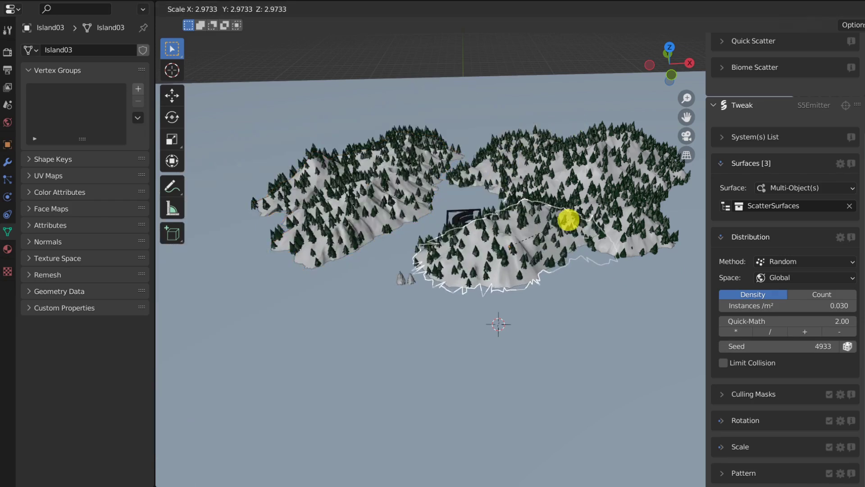
{"action": "left_click", "coordinate": [545, 229]}
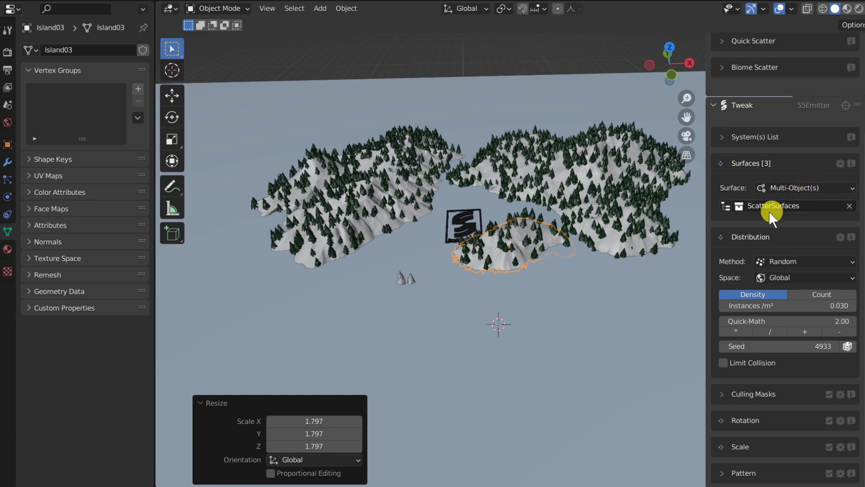
{"action": "left_click", "coordinate": [724, 206]}
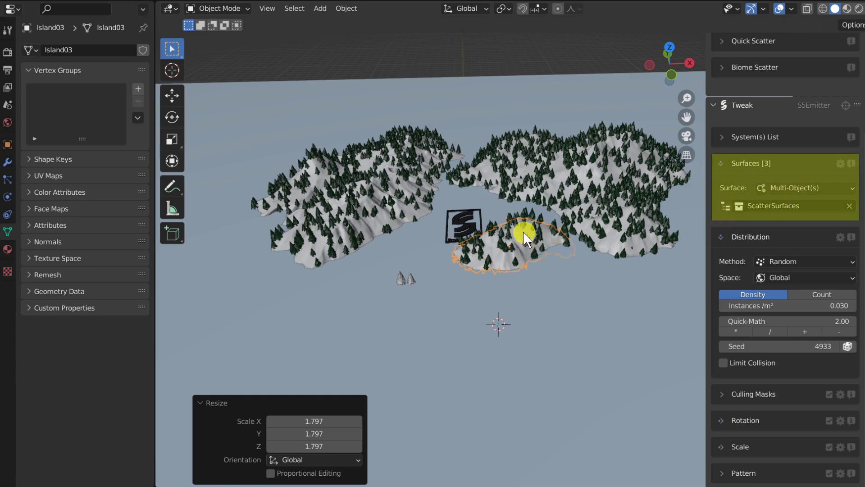
{"action": "middle_click_drag", "start_coordinate": [522, 228], "coordinate": [518, 274]}
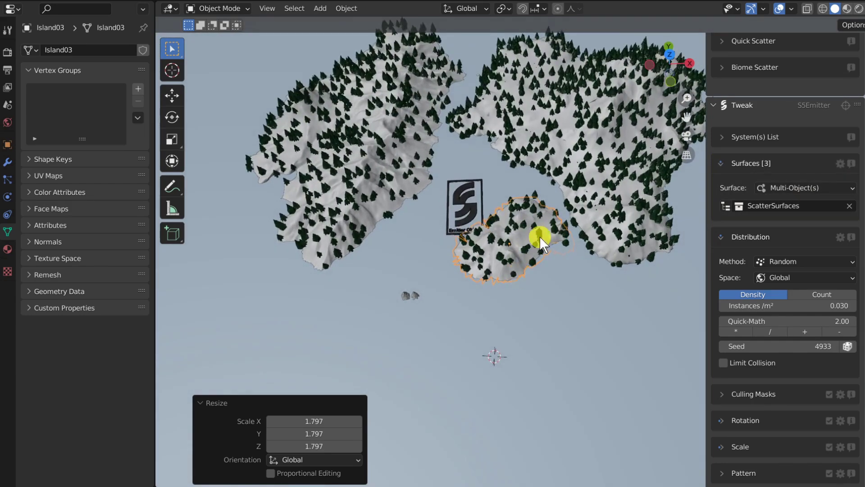
{"action": "key", "text": "shift+d"}
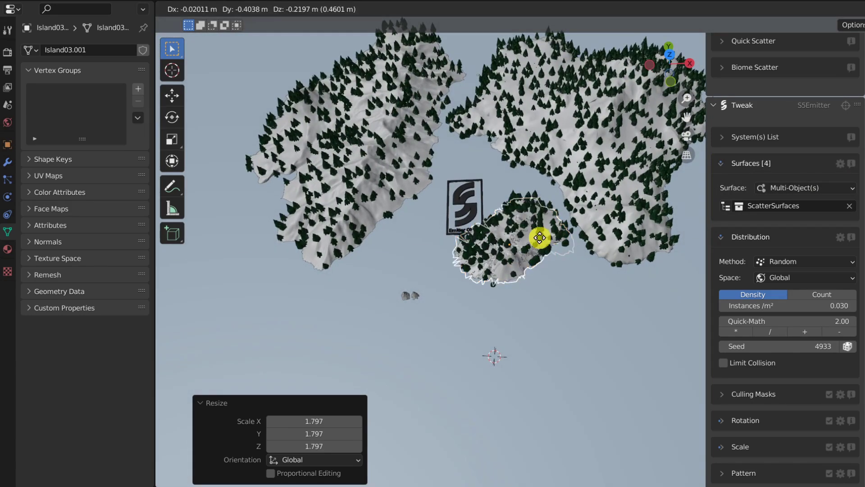
{"action": "left_click", "coordinate": [559, 363]}
{"action": "key", "text": "r"}
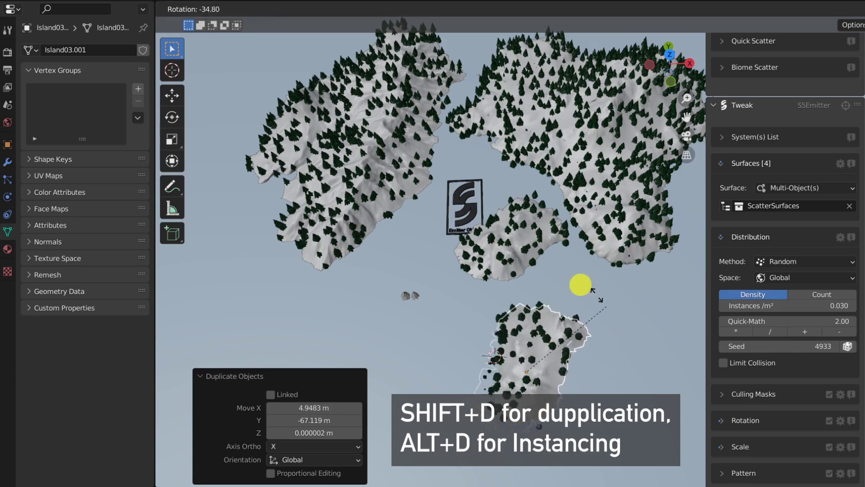
{"action": "left_click", "coordinate": [577, 324]}
{"action": "key", "text": "s"}
{"action": "left_click", "coordinate": [645, 307]}
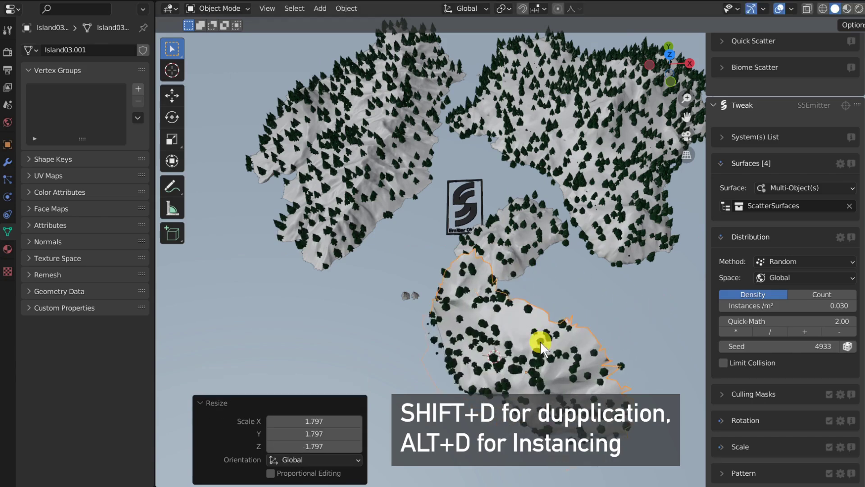
{"action": "key", "text": "r"}
{"action": "key", "text": "r"}
{"action": "left_click", "coordinate": [556, 307]}
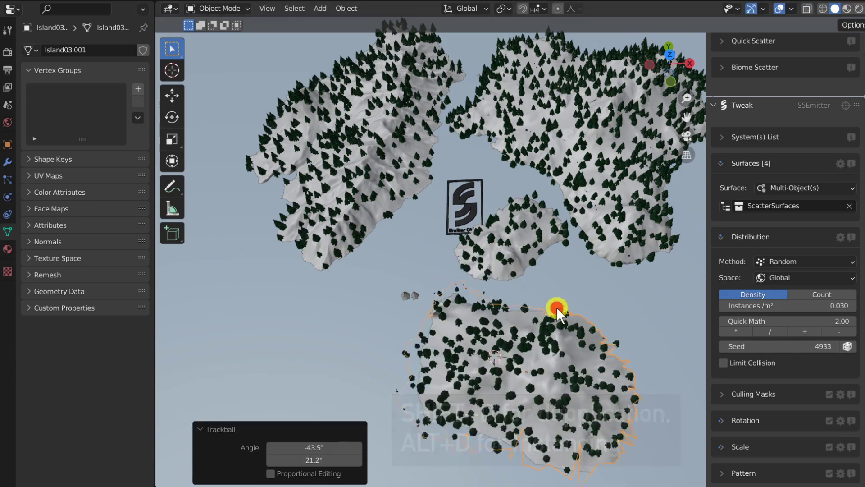
{"action": "middle_click_drag", "start_coordinate": [556, 307], "coordinate": [521, 272]}
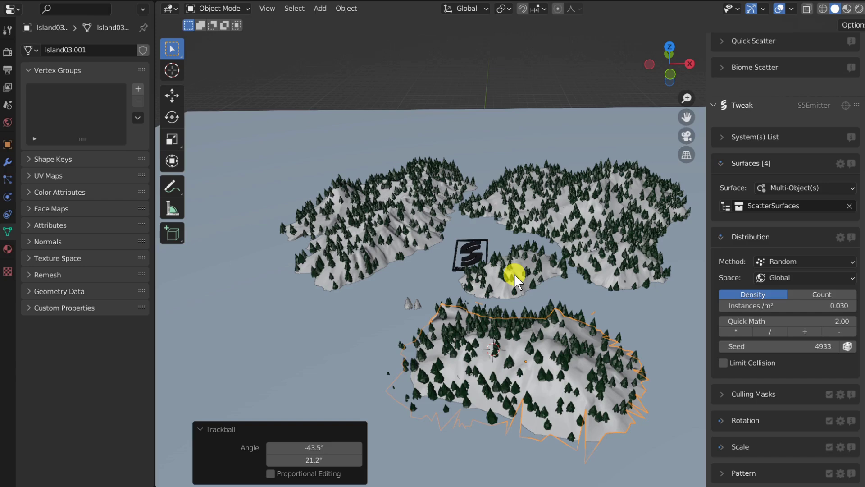
{"action": "left_click", "coordinate": [724, 207]}
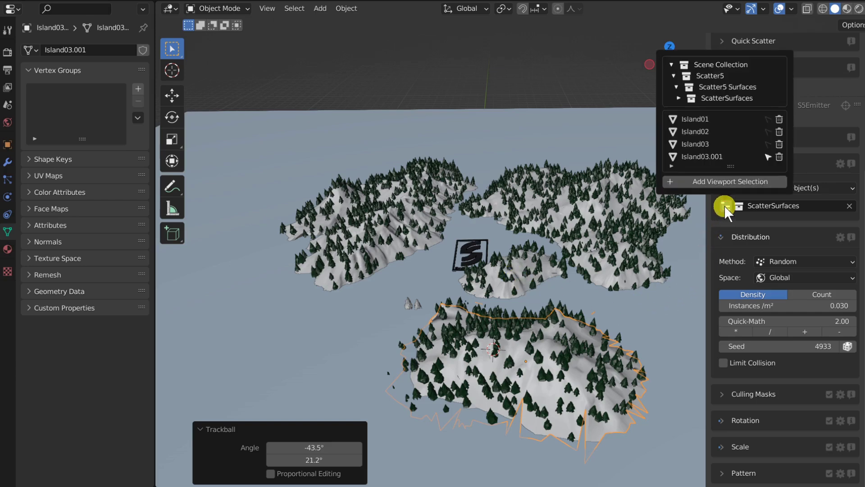
{"action": "left_click", "coordinate": [779, 156]}
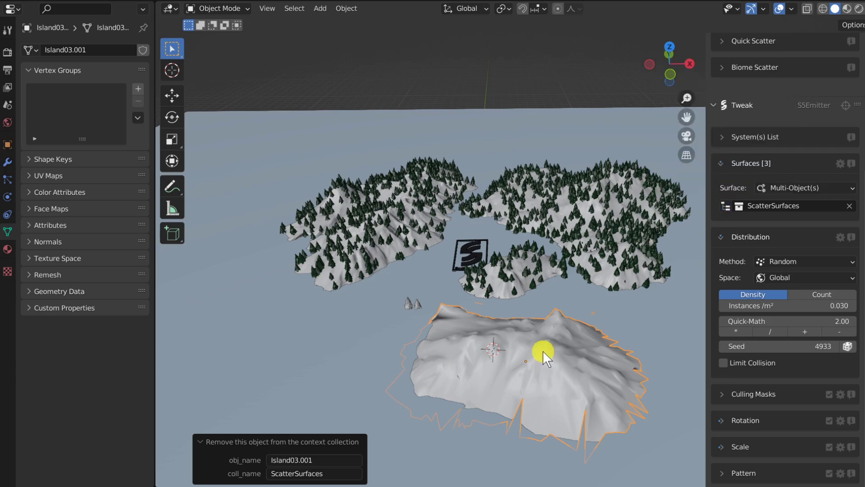
{"action": "key", "text": "Delete"}
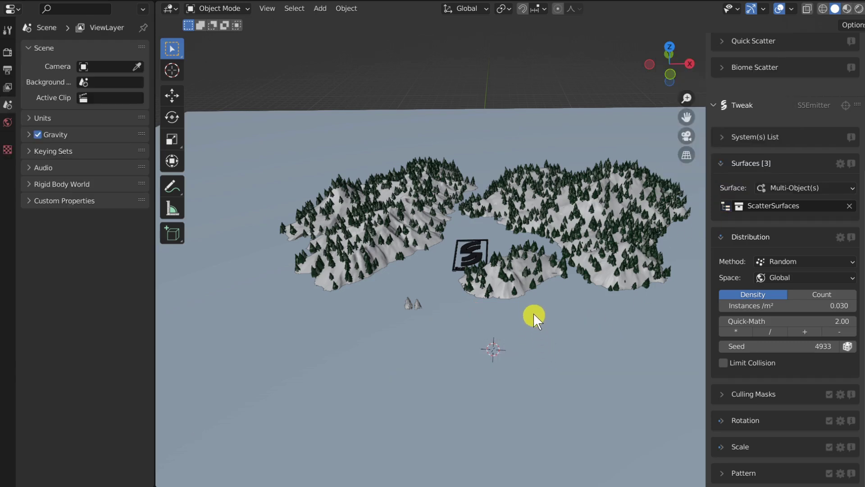
Step: Collapse Surfaces and Distribution, expand Culling Masks, and view the islands from above
{"action": "left_click", "coordinate": [764, 243]}
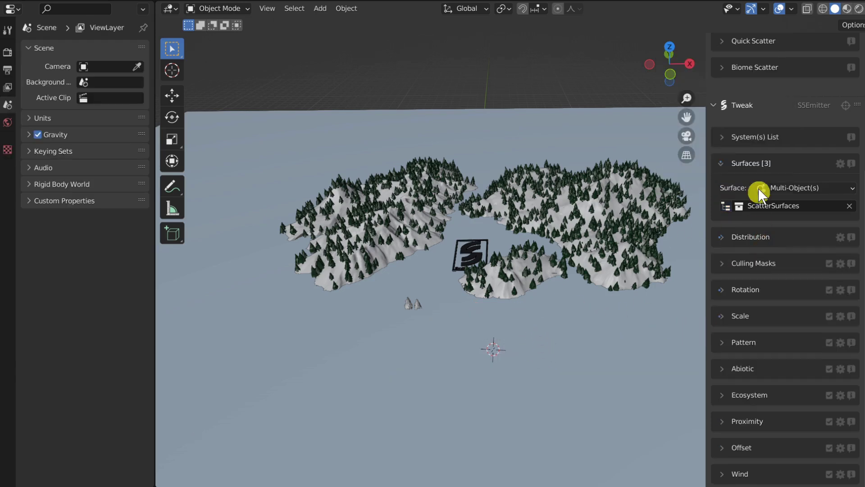
{"action": "left_click", "coordinate": [756, 164]}
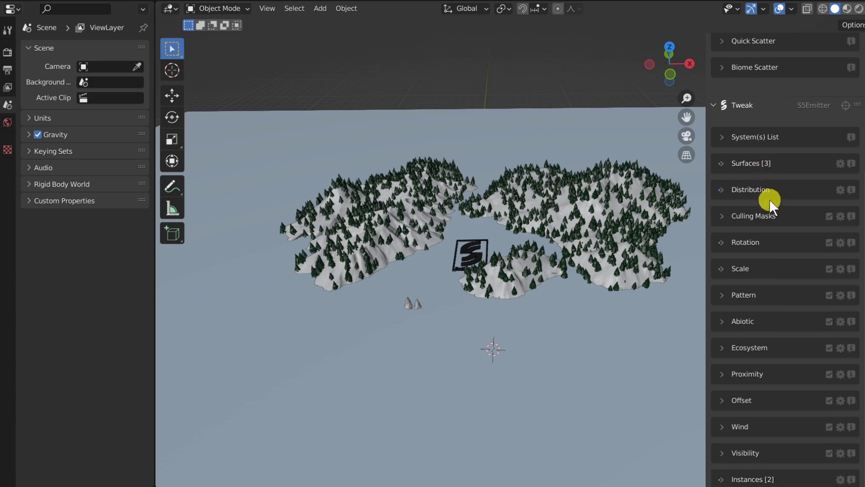
{"action": "left_click", "coordinate": [751, 217]}
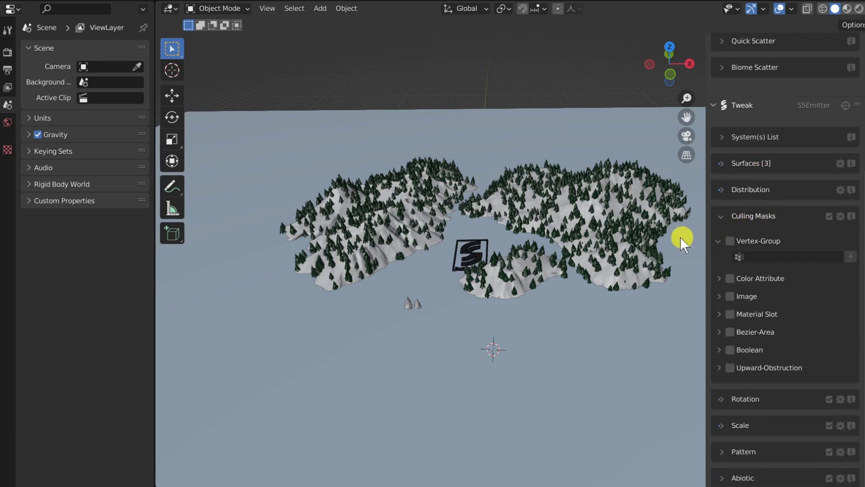
{"action": "middle_click_drag", "start_coordinate": [618, 220], "coordinate": [621, 266]}
{"action": "scroll", "coordinate": [624, 196], "scroll_direction": "up", "scroll_amount": 2}
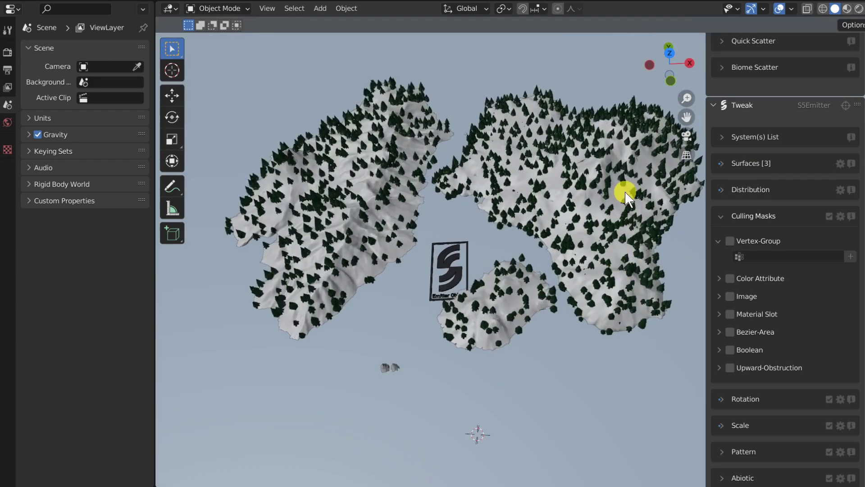
Step: Enable vertex-group culling, create reversed Vgroup on all three surfaces, and select Island01
{"action": "left_click", "coordinate": [731, 240]}
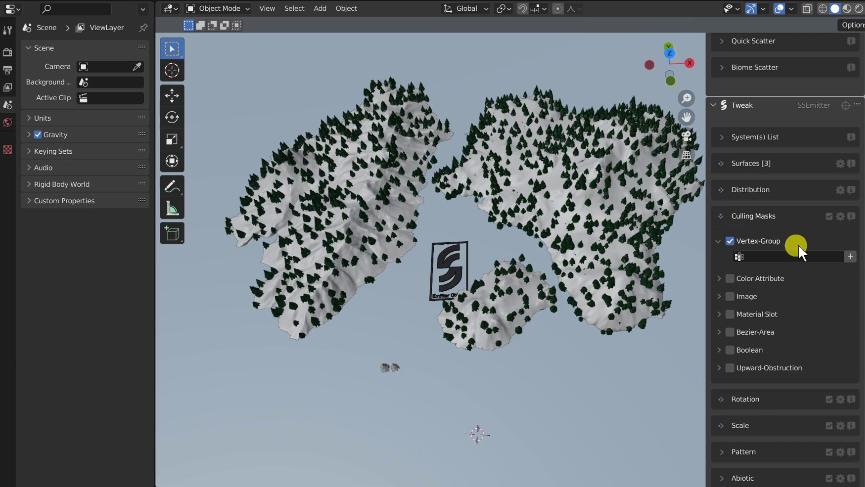
{"action": "left_click", "coordinate": [850, 256]}
{"action": "left_click", "coordinate": [859, 295]}
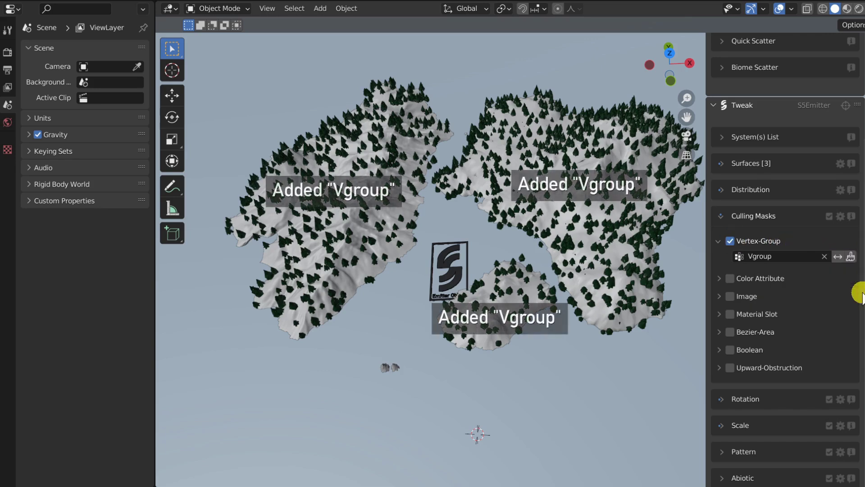
{"action": "left_click", "coordinate": [838, 255]}
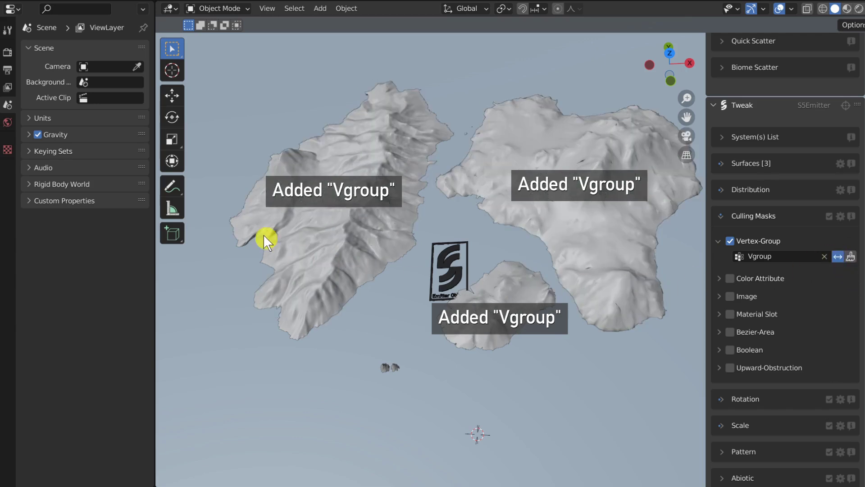
{"action": "left_click", "coordinate": [339, 199]}
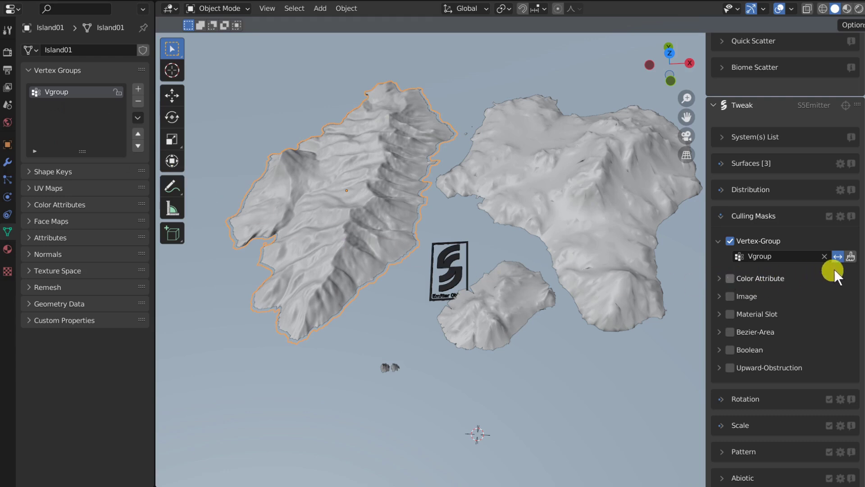
Step: Weight paint Vgroup bands down Island01 and across Island02
{"action": "left_click", "coordinate": [850, 256]}
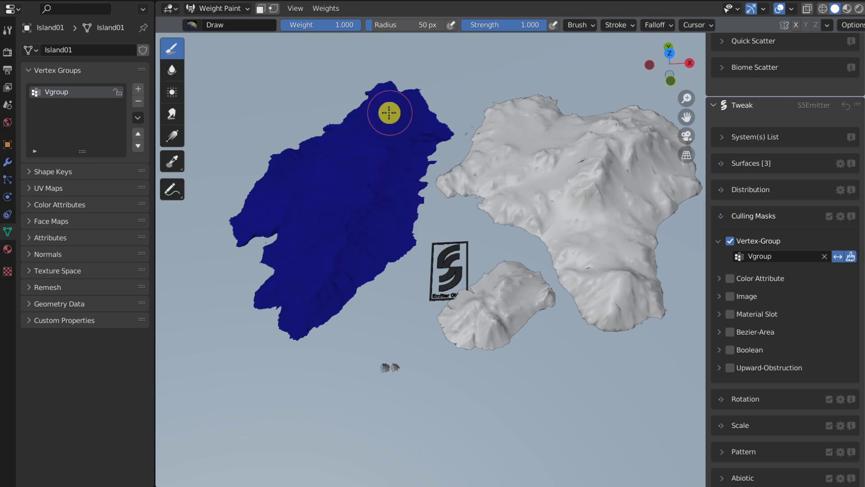
{"action": "mouse_move", "coordinate": [389, 112]}
{"action": "left_mouse_down"}
{"action": "mouse_move", "coordinate": [335, 246]}
{"action": "mouse_move", "coordinate": [347, 273]}
{"action": "mouse_move", "coordinate": [388, 176]}
{"action": "mouse_move", "coordinate": [395, 135]}
{"action": "mouse_move", "coordinate": [388, 136]}
{"action": "mouse_move", "coordinate": [355, 250]}
{"action": "mouse_move", "coordinate": [388, 164]}
{"action": "mouse_move", "coordinate": [414, 129]}
{"action": "mouse_move", "coordinate": [399, 189]}
{"action": "mouse_move", "coordinate": [417, 152]}
{"action": "mouse_move", "coordinate": [417, 160]}
{"action": "mouse_move", "coordinate": [398, 208]}
{"action": "mouse_move", "coordinate": [365, 219]}
{"action": "mouse_move", "coordinate": [350, 181]}
{"action": "left_mouse_up"}
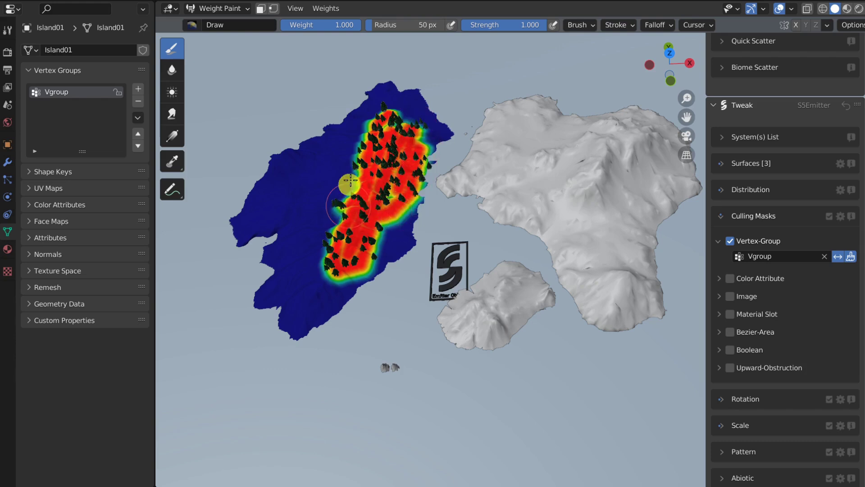
{"action": "key", "text": "ctrl+Tab"}
{"action": "left_click", "coordinate": [576, 196]}
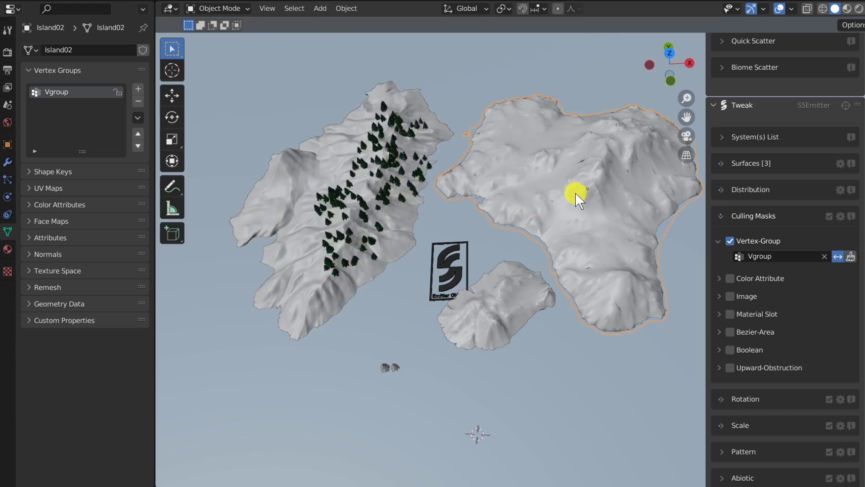
{"action": "key", "text": "ctrl+Tab"}
{"action": "left_click", "coordinate": [548, 160]}
{"action": "left_click_drag", "start_coordinate": [538, 153], "coordinate": [600, 252]}
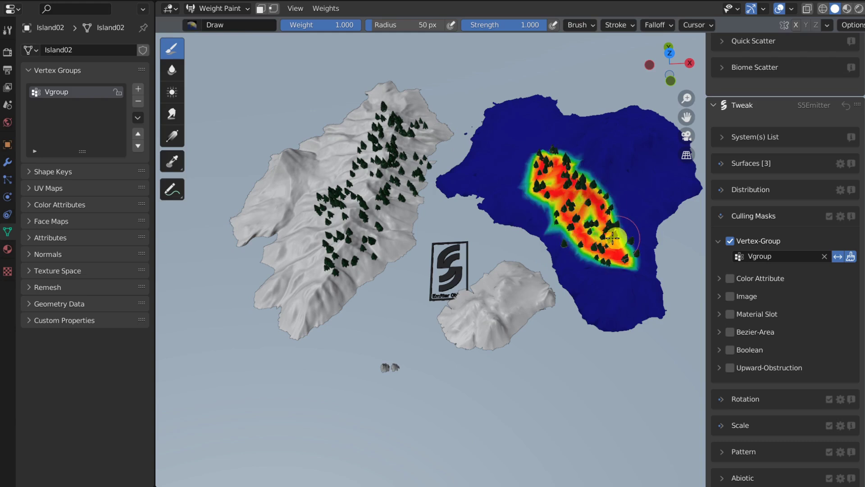
Step: Weight paint Vgroup onto the small island Island03
{"action": "key", "text": "ctrl+Tab"}
{"action": "left_click", "coordinate": [516, 320]}
{"action": "key", "text": "ctrl+Tab"}
{"action": "left_click", "coordinate": [450, 252]}
{"action": "left_click_drag", "start_coordinate": [498, 296], "coordinate": [428, 310]}
{"action": "key", "text": "ctrl+Tab"}
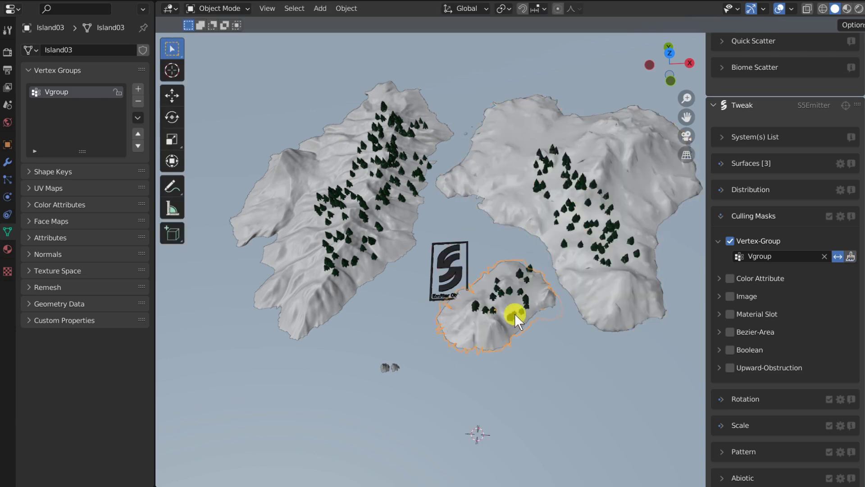
{"action": "middle_click_drag", "start_coordinate": [511, 307], "coordinate": [531, 244]}
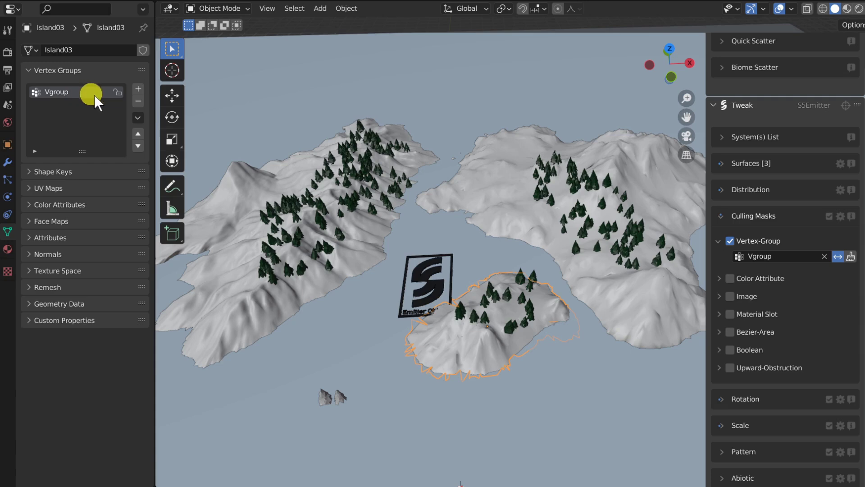
Step: Delete Island03's Vgroup, then check each island's mask status as Ok or Missing
{"action": "left_click", "coordinate": [139, 103]}
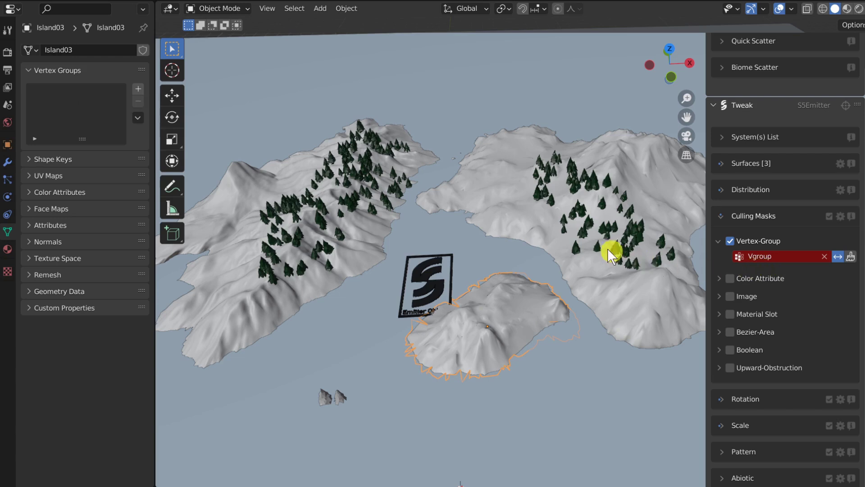
{"action": "left_click", "coordinate": [559, 201]}
{"action": "left_click", "coordinate": [353, 201]}
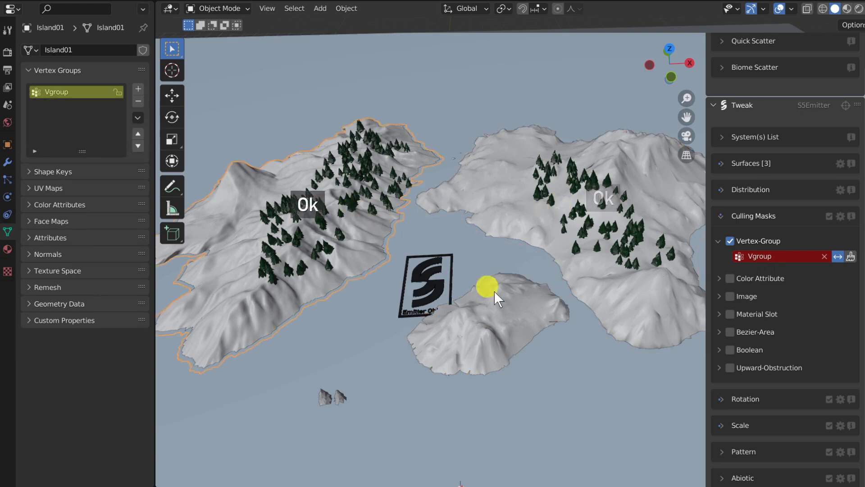
{"action": "left_click", "coordinate": [515, 323]}
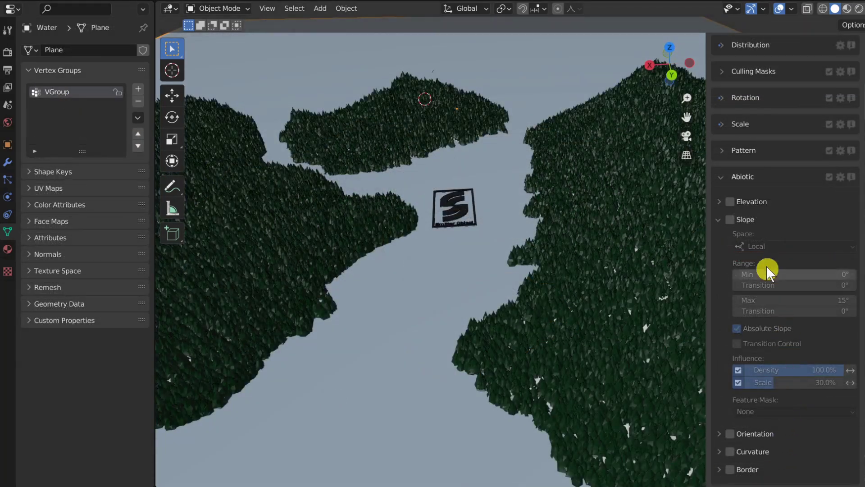
Step: Enable the Slope filter with a maximum of 11°, measured in Global space
{"action": "left_click", "coordinate": [730, 219]}
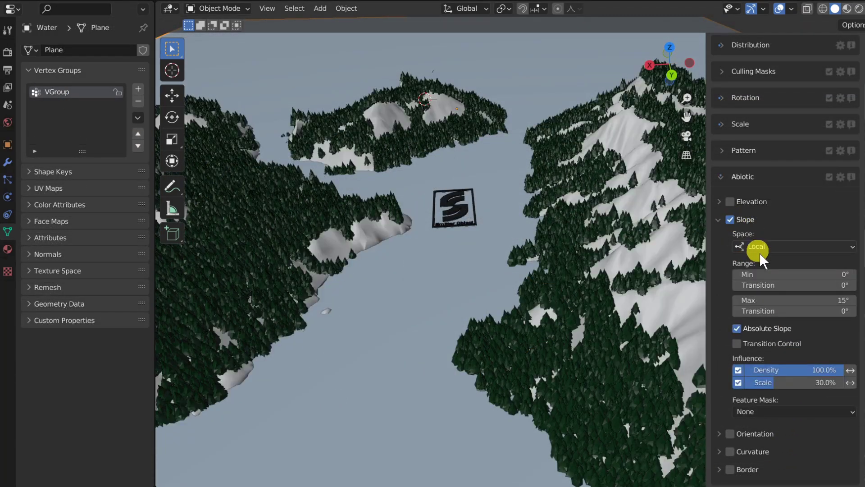
{"action": "left_click_drag", "start_coordinate": [780, 300], "coordinate": [141, 309]}
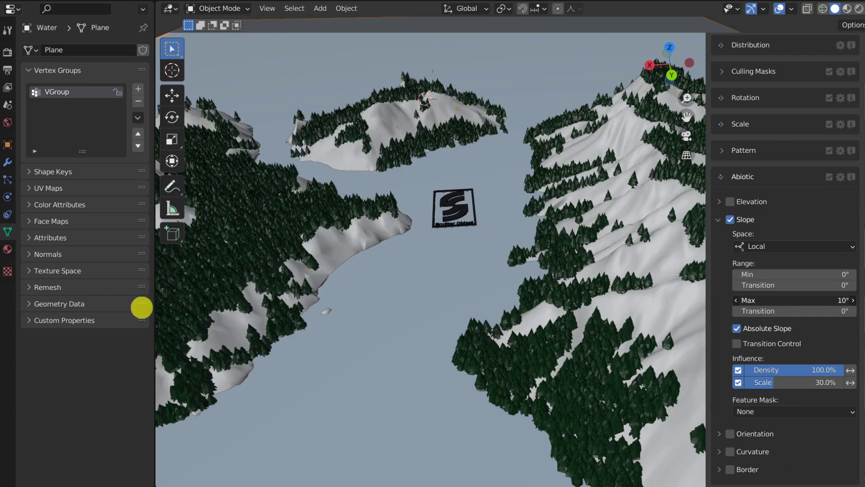
{"action": "key", "text": "i"}
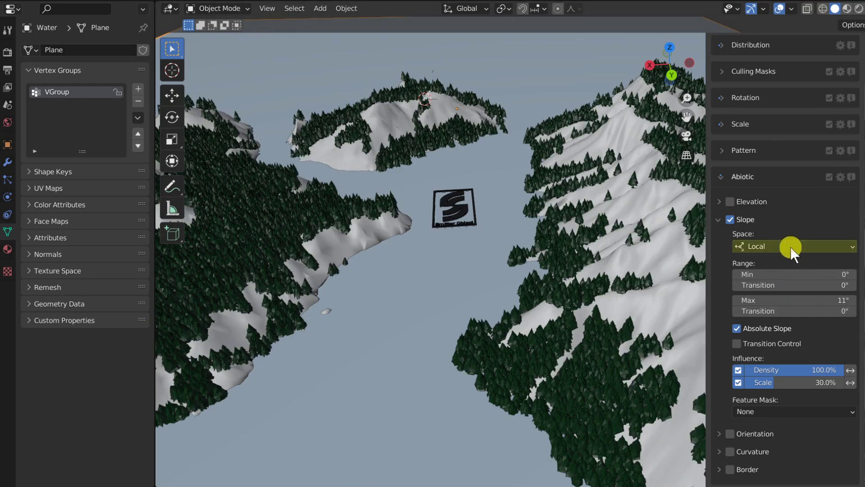
{"action": "key", "text": "alt+i"}
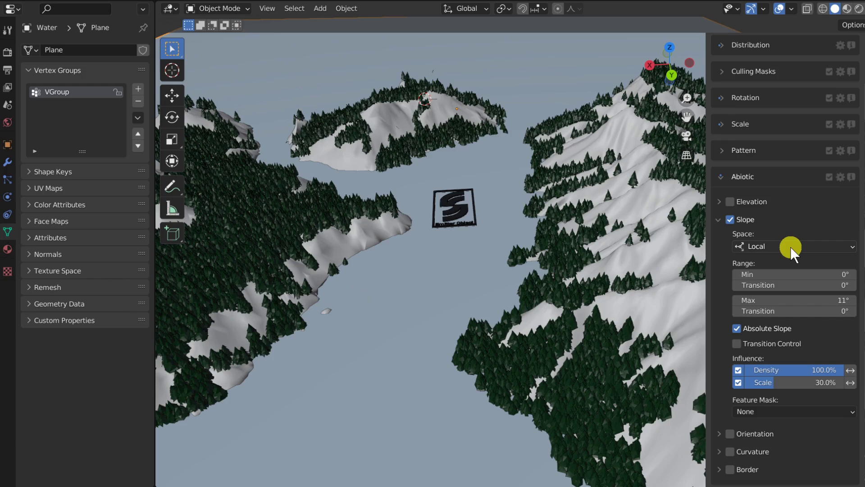
{"action": "left_click", "coordinate": [792, 248]}
{"action": "left_click", "coordinate": [785, 273]}
Step: Select Island01 and rotate it around its Y axis
{"action": "left_click", "coordinate": [617, 242]}
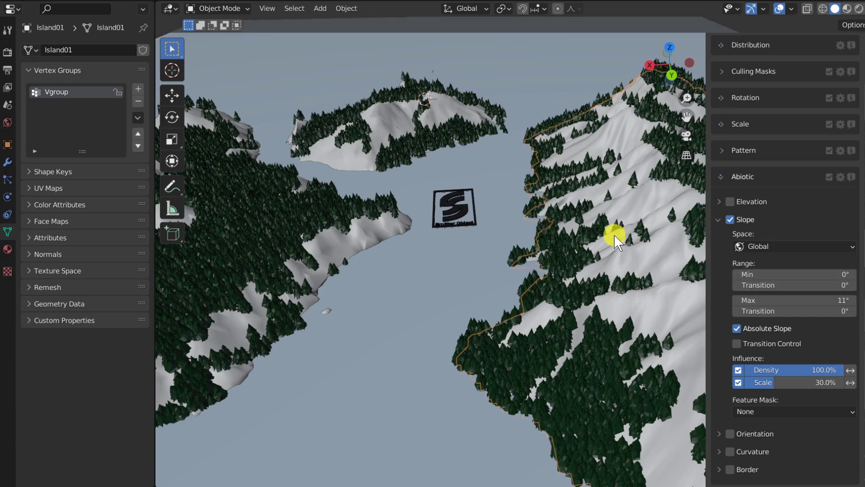
{"action": "scroll", "coordinate": [618, 241], "scroll_direction": "up", "scroll_amount": 5}
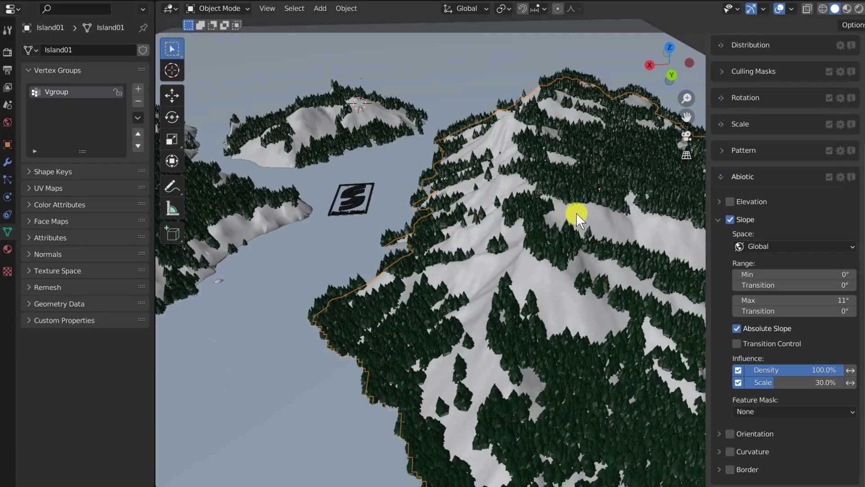
{"action": "key", "text": "r"}
{"action": "key", "text": "y"}
{"action": "key", "text": "y"}
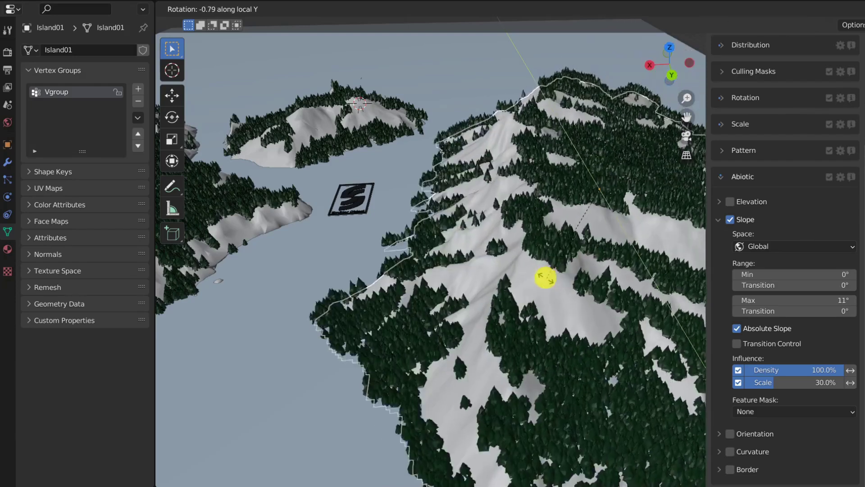
{"action": "left_click", "coordinate": [608, 275]}
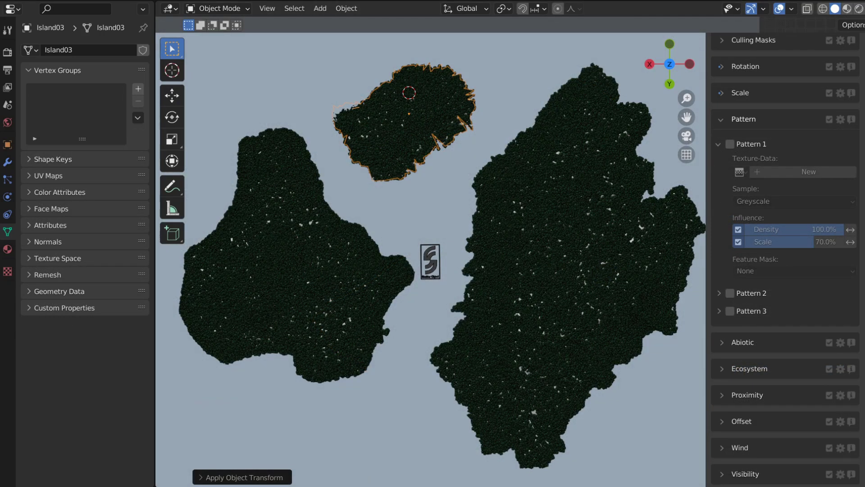
Step: Enable Pattern 1 with a new noise texture and enlarge its patch scale
{"action": "left_click", "coordinate": [731, 144]}
{"action": "left_click", "coordinate": [781, 171]}
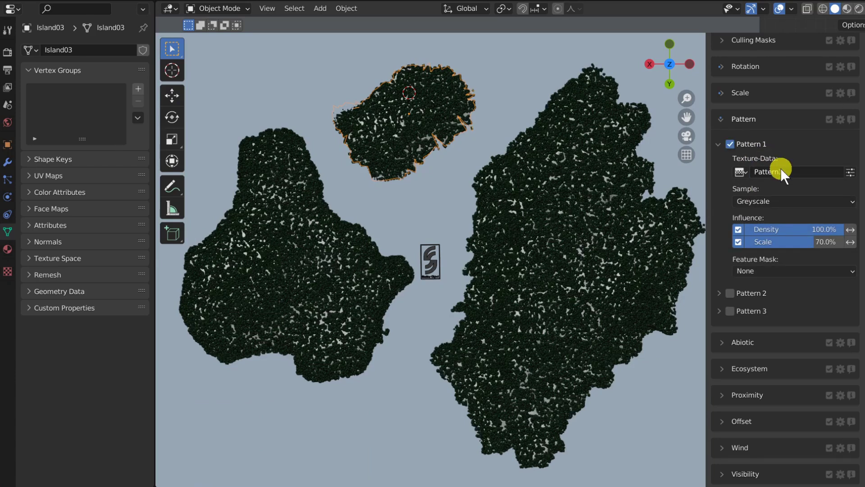
{"action": "left_click", "coordinate": [850, 172]}
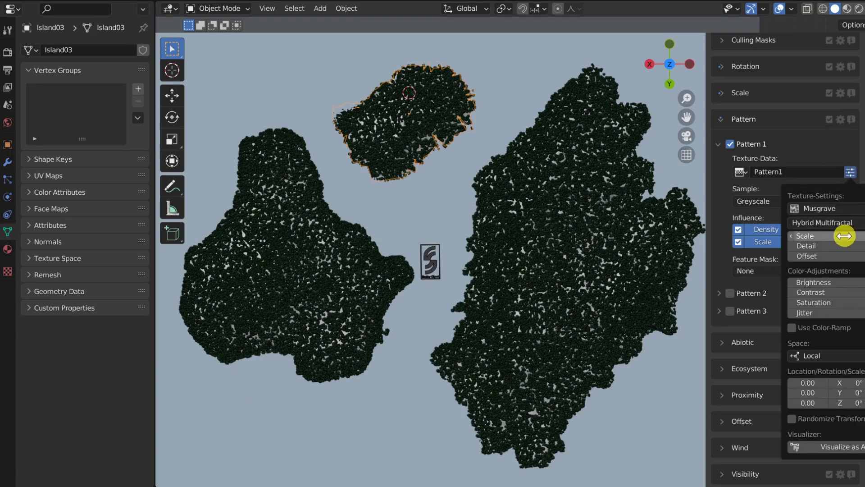
{"action": "left_click_drag", "start_coordinate": [844, 238], "coordinate": [697, 242]}
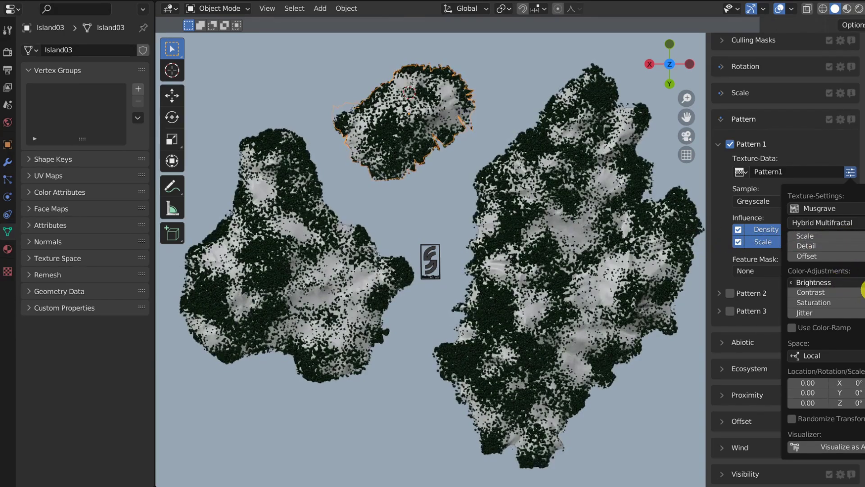
Step: Switch the Pattern 1 texture space to Global after test-scaling Island01
{"action": "left_click", "coordinate": [602, 201]}
{"action": "key", "text": "s"}
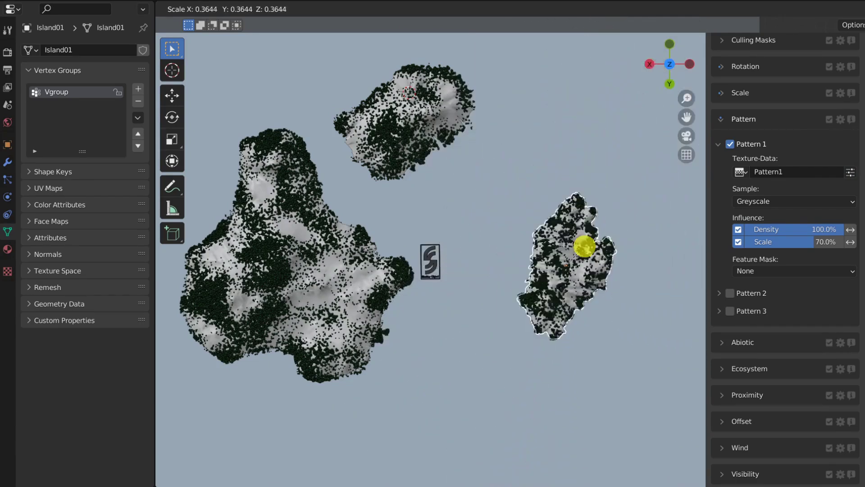
{"action": "right_click", "coordinate": [608, 217]}
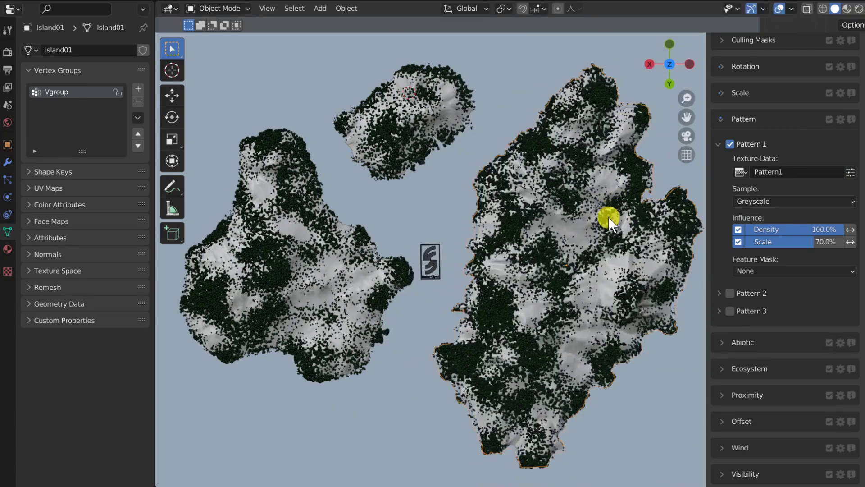
{"action": "left_click", "coordinate": [850, 172]}
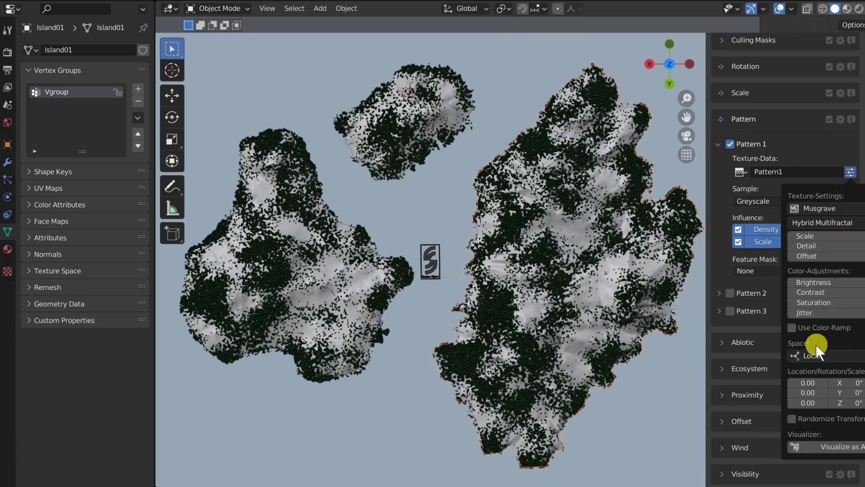
{"action": "left_click", "coordinate": [810, 355]}
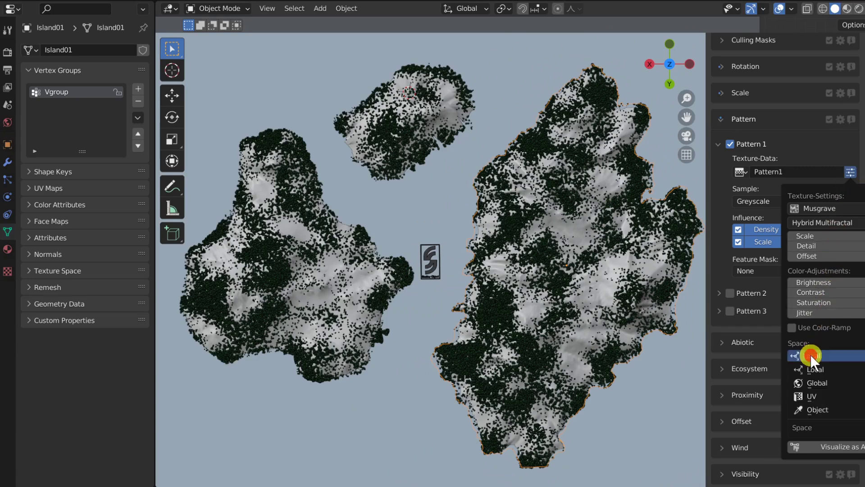
{"action": "left_click", "coordinate": [813, 384]}
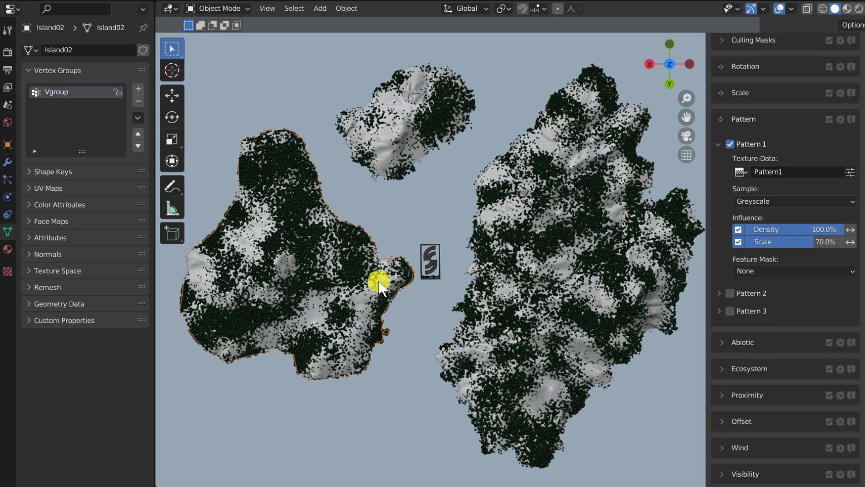
Step: Scale Island01 down slightly to check the pattern
{"action": "key", "text": "s"}
{"action": "key", "text": "Escape"}
{"action": "key", "text": "s"}
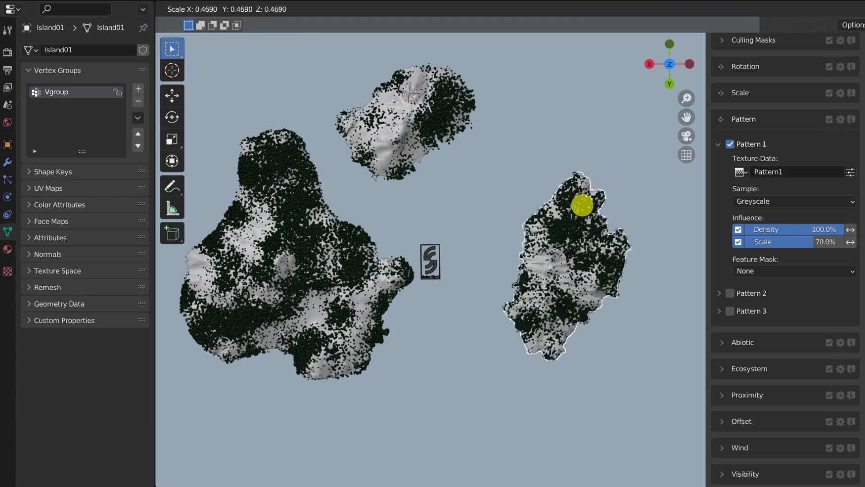
{"action": "left_click", "coordinate": [618, 149]}
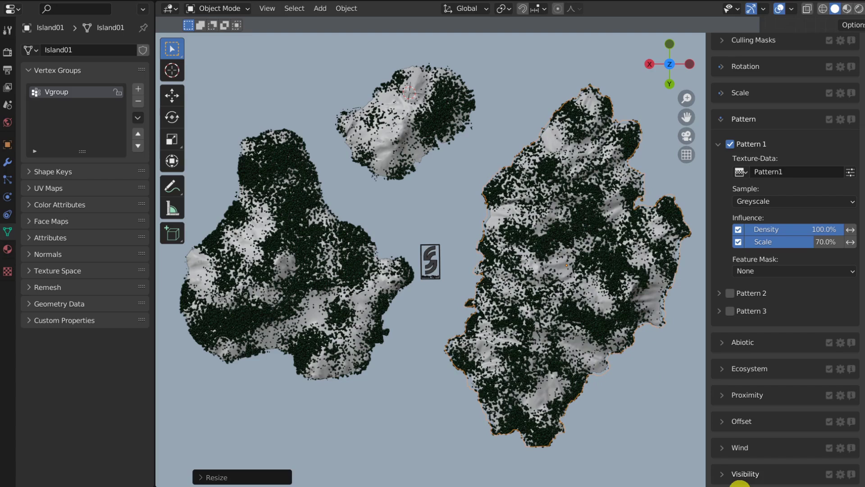
Step: Set the forest's distribution method to Manual and enter Manual Distribution Mode
{"action": "scroll", "coordinate": [739, 478], "scroll_direction": "up", "scroll_amount": 8}
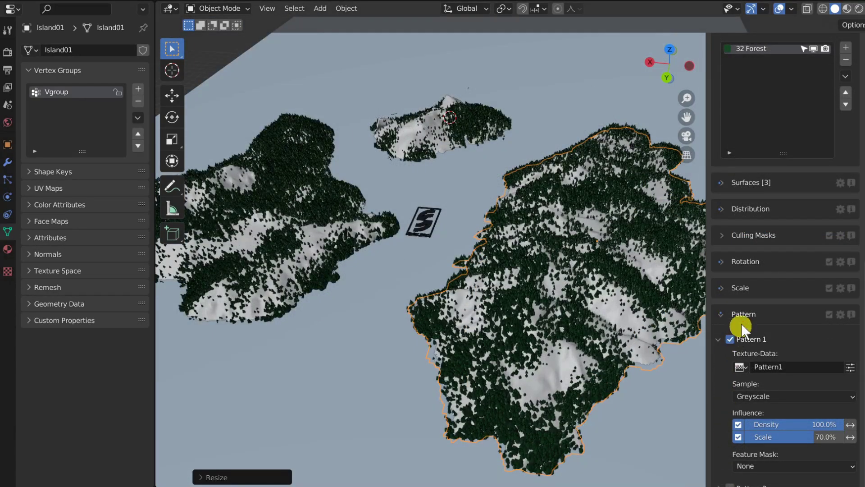
{"action": "left_click", "coordinate": [745, 316]}
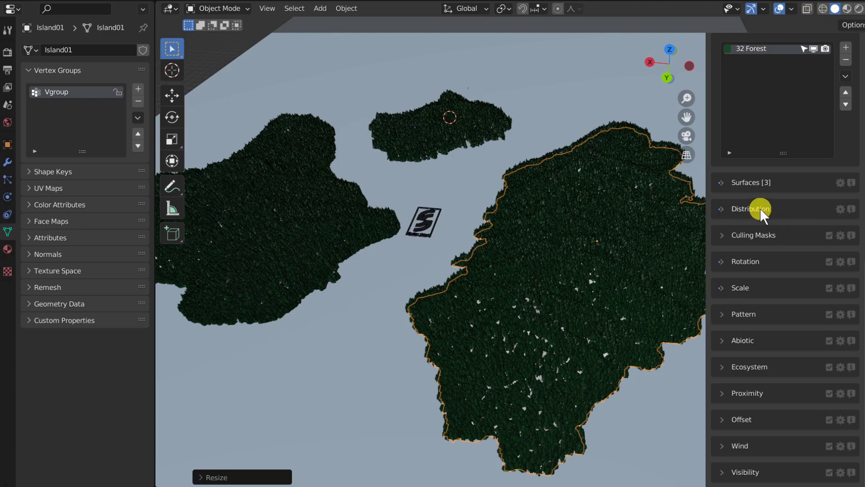
{"action": "left_click", "coordinate": [760, 208]}
{"action": "left_click", "coordinate": [789, 235]}
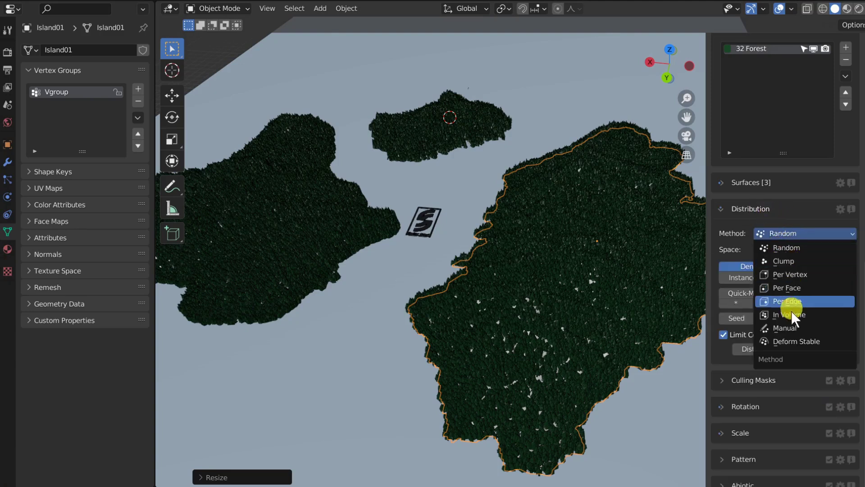
{"action": "left_click", "coordinate": [790, 326]}
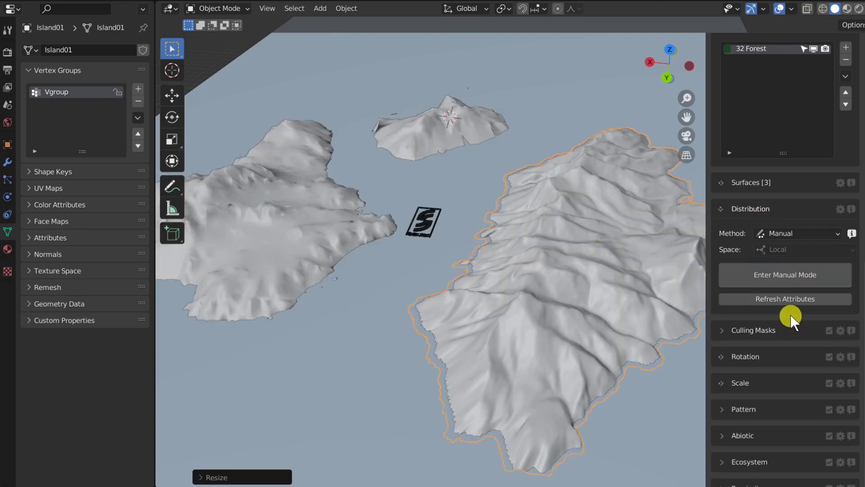
{"action": "left_click", "coordinate": [791, 274]}
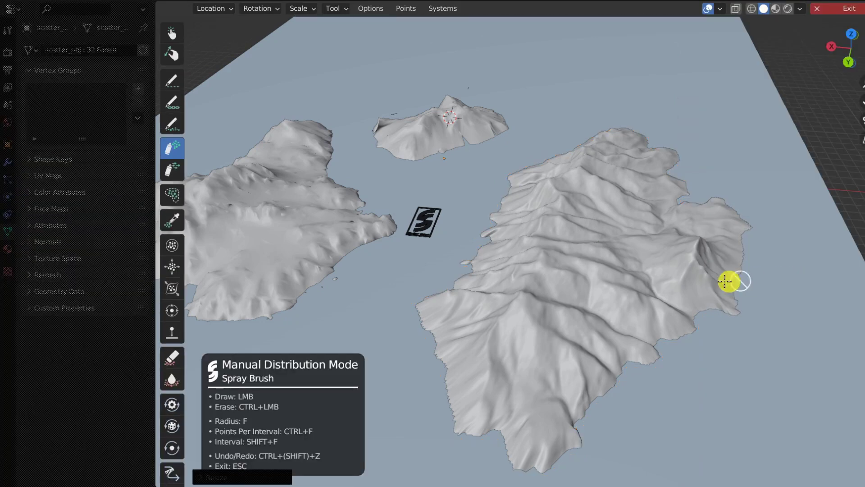
Step: Spray pine clusters across the islands with a resized brush, then select Island01 for scaling
{"action": "key", "text": "f"}
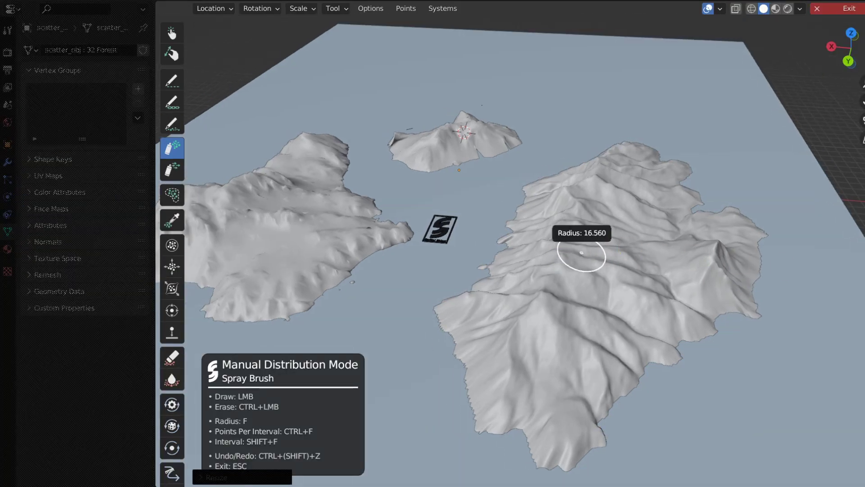
{"action": "key", "text": "Return"}
{"action": "mouse_move", "coordinate": [615, 195]}
{"action": "left_mouse_down"}
{"action": "mouse_move", "coordinate": [599, 207]}
{"action": "mouse_move", "coordinate": [595, 227]}
{"action": "mouse_move", "coordinate": [609, 255]}
{"action": "mouse_move", "coordinate": [610, 294]}
{"action": "mouse_move", "coordinate": [576, 325]}
{"action": "mouse_move", "coordinate": [522, 319]}
{"action": "mouse_move", "coordinate": [305, 240]}
{"action": "mouse_move", "coordinate": [283, 203]}
{"action": "mouse_move", "coordinate": [292, 165]}
{"action": "mouse_move", "coordinate": [309, 176]}
{"action": "mouse_move", "coordinate": [320, 211]}
{"action": "mouse_move", "coordinate": [393, 152]}
{"action": "mouse_move", "coordinate": [475, 135]}
{"action": "mouse_move", "coordinate": [485, 150]}
{"action": "mouse_move", "coordinate": [381, 146]}
{"action": "mouse_move", "coordinate": [302, 183]}
{"action": "mouse_move", "coordinate": [275, 220]}
{"action": "mouse_move", "coordinate": [352, 227]}
{"action": "mouse_move", "coordinate": [419, 200]}
{"action": "mouse_move", "coordinate": [474, 164]}
{"action": "mouse_move", "coordinate": [564, 200]}
{"action": "mouse_move", "coordinate": [534, 314]}
{"action": "mouse_move", "coordinate": [522, 416]}
{"action": "mouse_move", "coordinate": [532, 397]}
{"action": "left_mouse_up"}
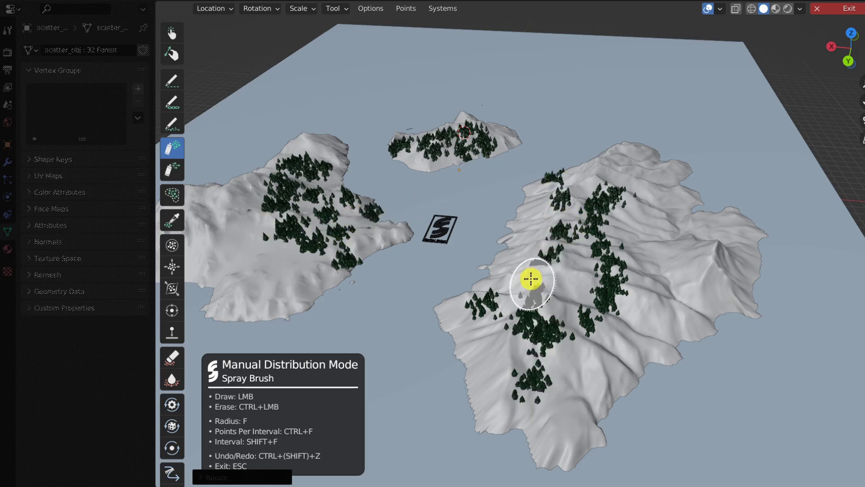
{"action": "key", "text": "Escape"}
{"action": "left_click", "coordinate": [582, 244]}
{"action": "key", "text": "s"}
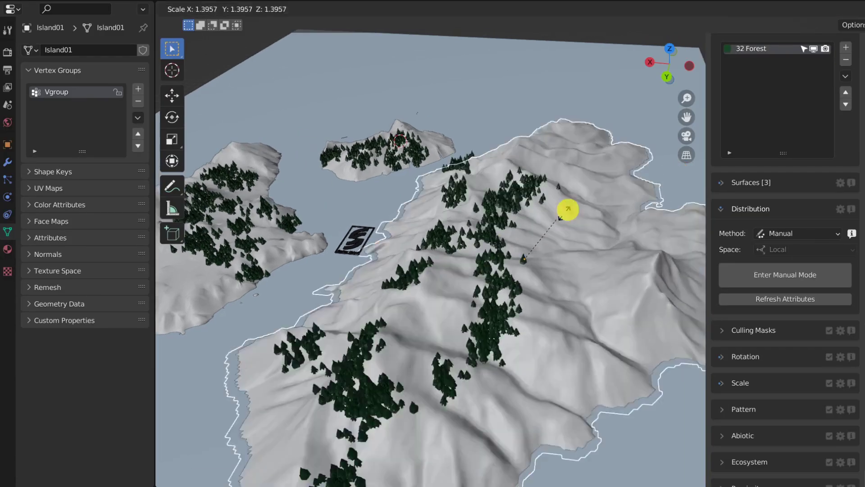
Step: Cancel the Island01 transforms and remove Island03 from the forest's surfaces
{"action": "key", "text": "Escape"}
{"action": "key", "text": "g"}
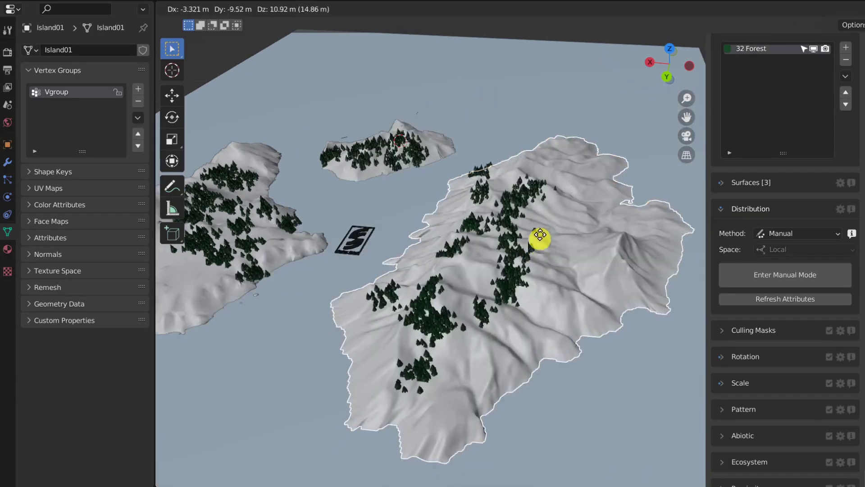
{"action": "key", "text": "Escape"}
{"action": "scroll", "coordinate": [477, 267], "scroll_direction": "up", "scroll_amount": 3}
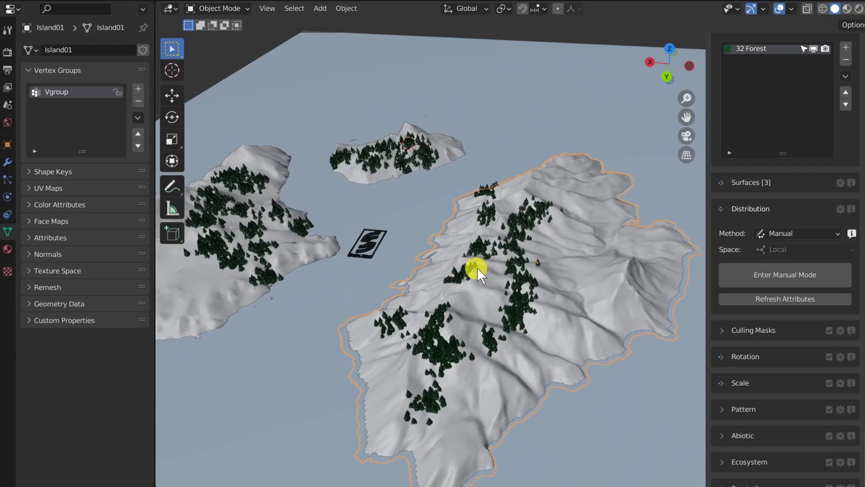
{"action": "key", "text": "ctrl+z"}
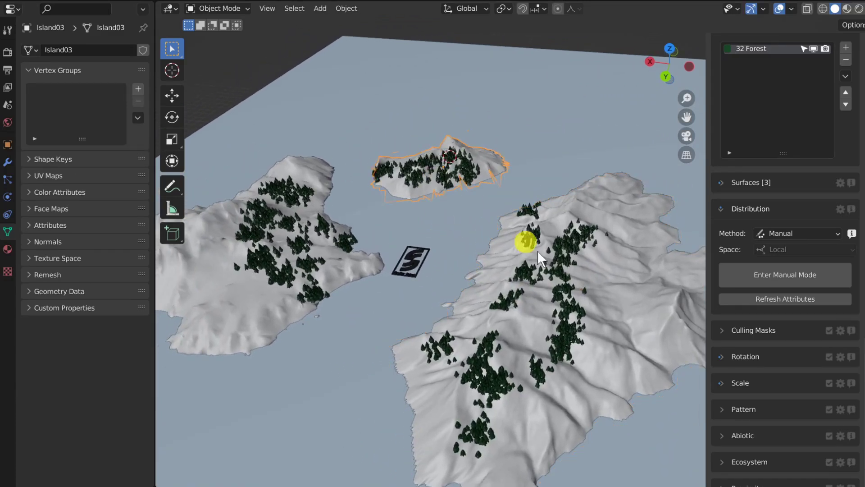
{"action": "left_click", "coordinate": [742, 184]}
{"action": "left_click", "coordinate": [725, 226]}
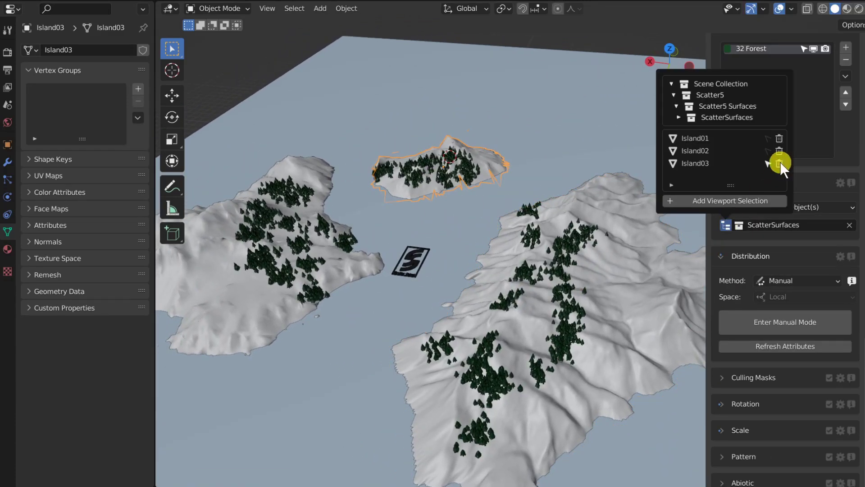
{"action": "left_click", "coordinate": [779, 163]}
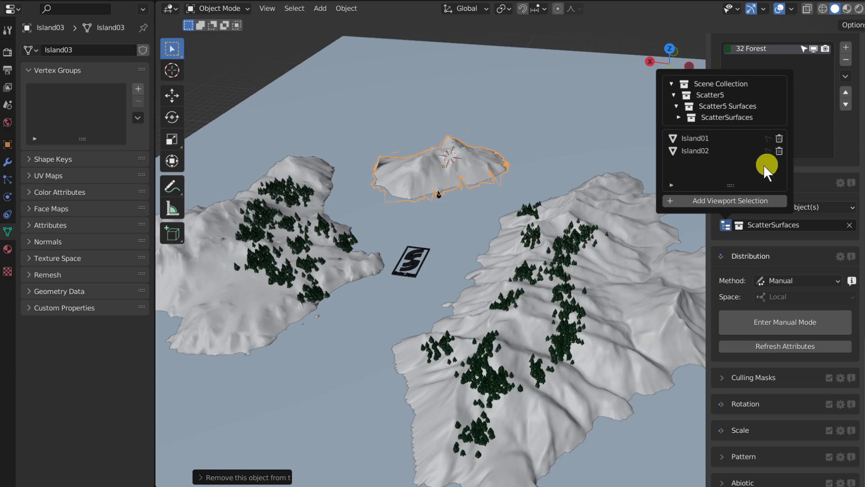
Step: Add the selected Island03 back to the forest's surfaces
{"action": "middle_click_drag", "start_coordinate": [458, 164], "coordinate": [472, 180]}
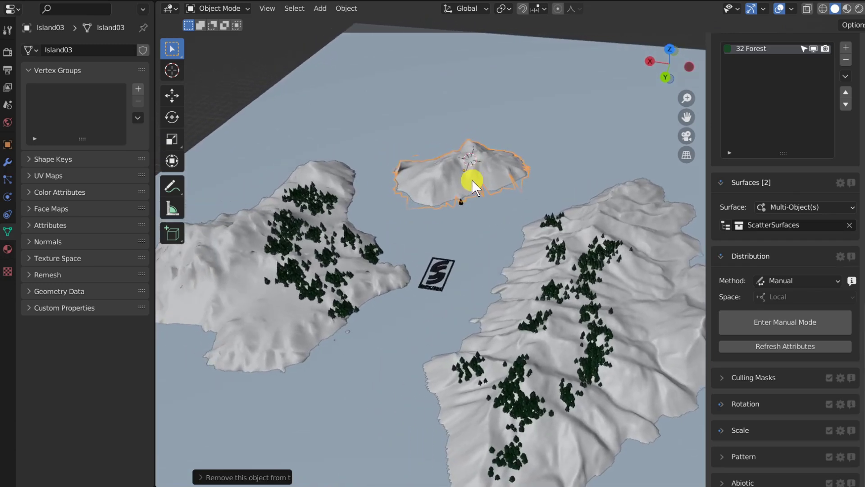
{"action": "left_click", "coordinate": [726, 224]}
{"action": "left_click", "coordinate": [726, 201]}
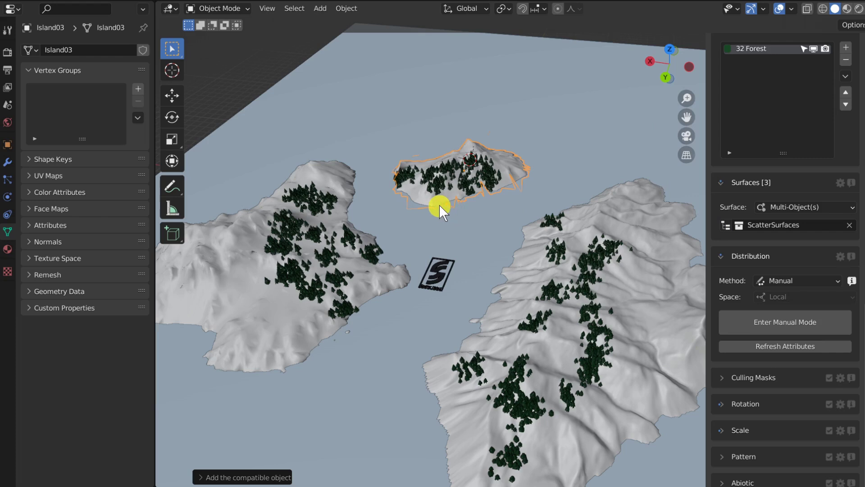
{"action": "mouse_move", "coordinate": [440, 205]}
{"action": "middle_mouse_down"}
{"action": "mouse_move", "coordinate": [411, 247]}
{"action": "mouse_move", "coordinate": [382, 232]}
{"action": "mouse_move", "coordinate": [375, 195]}
{"action": "mouse_move", "coordinate": [431, 192]}
{"action": "middle_mouse_up"}
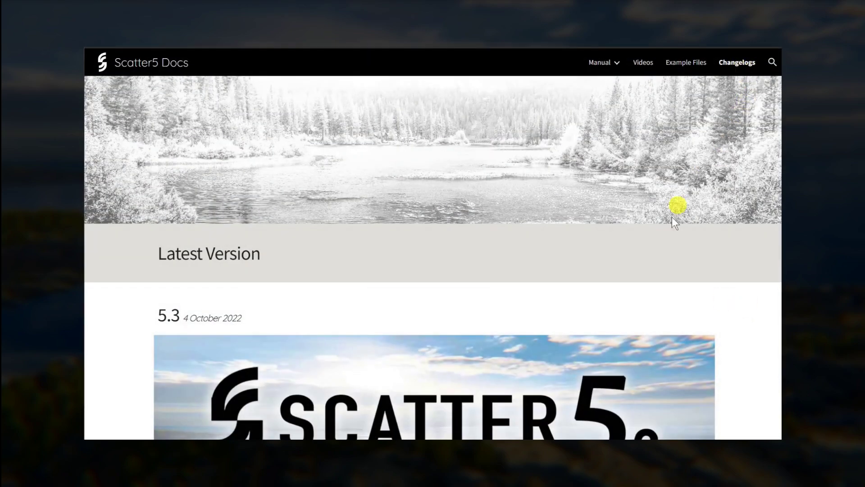
Step: Scroll down the version 5.3 changelog to its bug fix and change lists
{"action": "scroll", "coordinate": [615, 293], "scroll_direction": "down", "scroll_amount": 5}
{"action": "scroll", "coordinate": [609, 283], "scroll_direction": "down", "scroll_amount": 10}
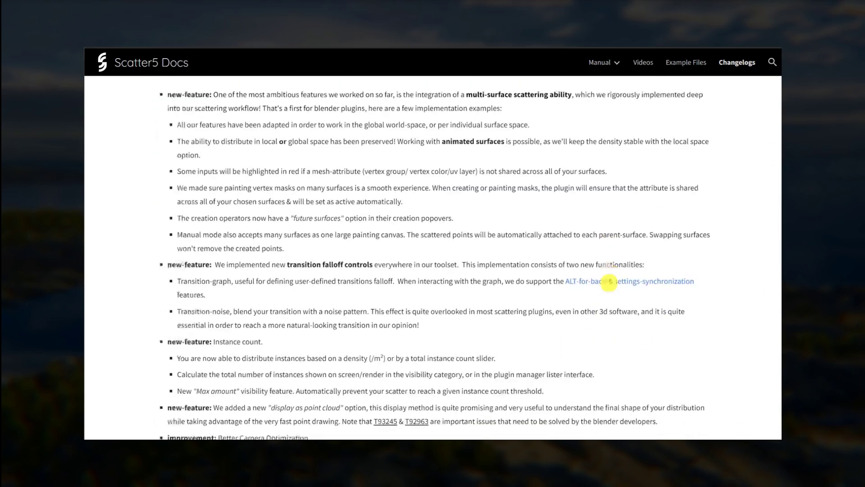
{"action": "scroll", "coordinate": [608, 283], "scroll_direction": "down", "scroll_amount": 20}
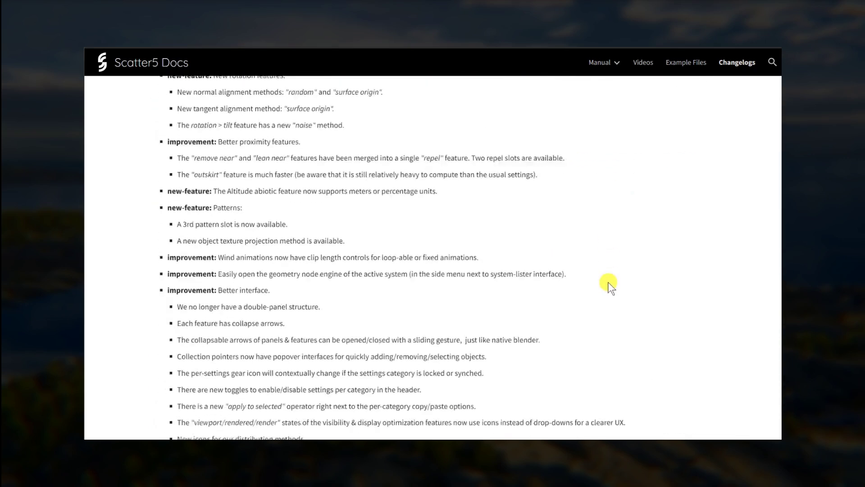
{"action": "scroll", "coordinate": [608, 282], "scroll_direction": "down", "scroll_amount": 10}
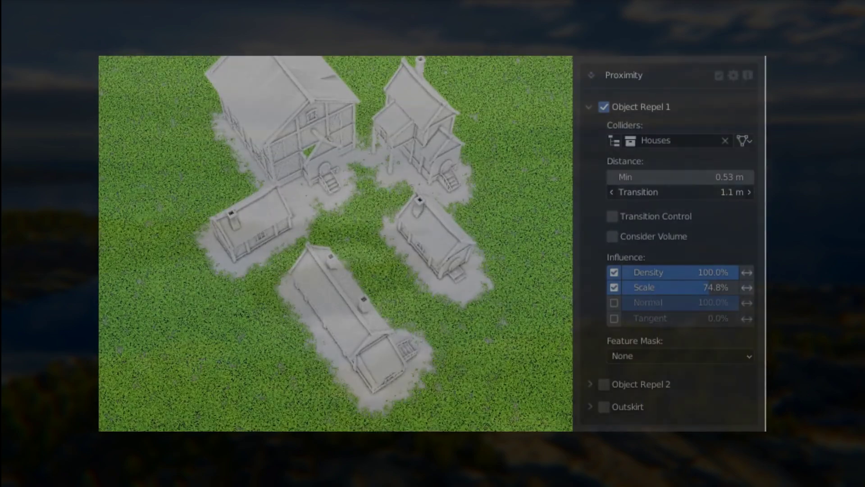
Step: Set the Object Repel 1 transition to 4.5 m with a custom falloff curve peaking near 0.89
{"action": "left_click_drag", "start_coordinate": [622, 192], "coordinate": [637, 191]}
{"action": "left_click", "coordinate": [612, 216]}
{"action": "left_click", "coordinate": [732, 234]}
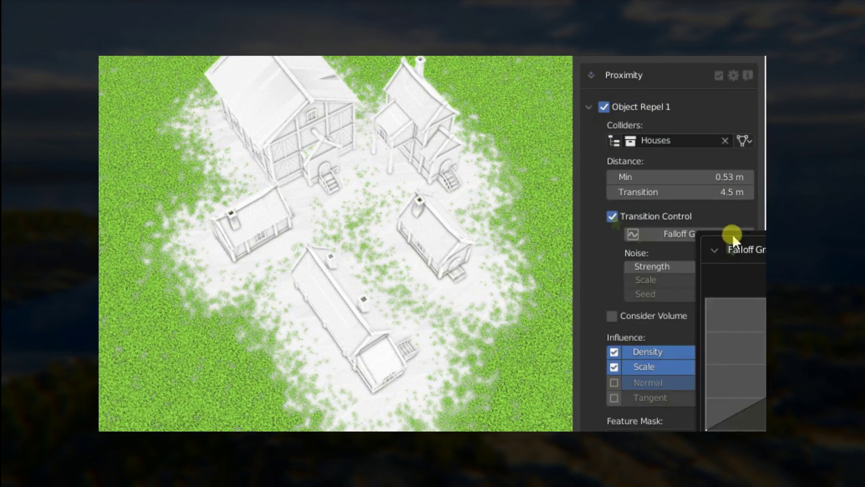
{"action": "left_click_drag", "start_coordinate": [677, 213], "coordinate": [677, 277]}
{"action": "left_click_drag", "start_coordinate": [601, 300], "coordinate": [602, 189]}
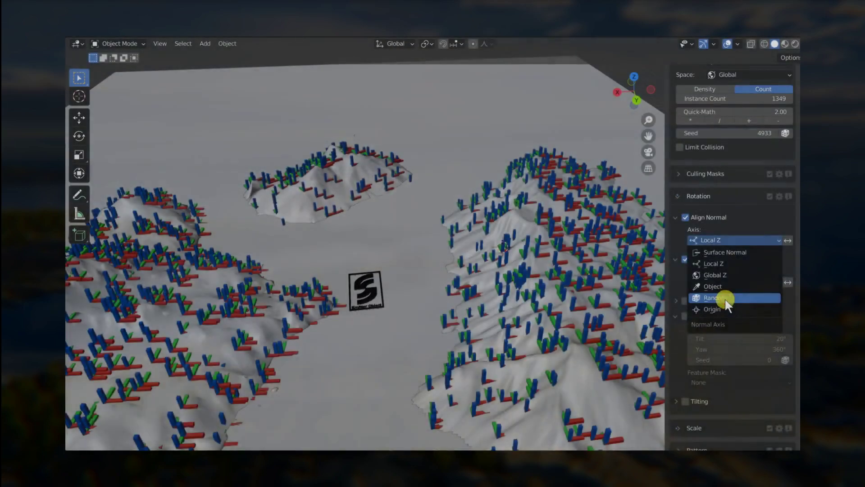
Step: Set both Align Normal and Align Tangent axes to Origin, toggling normal alignment off
{"action": "left_click", "coordinate": [727, 309]}
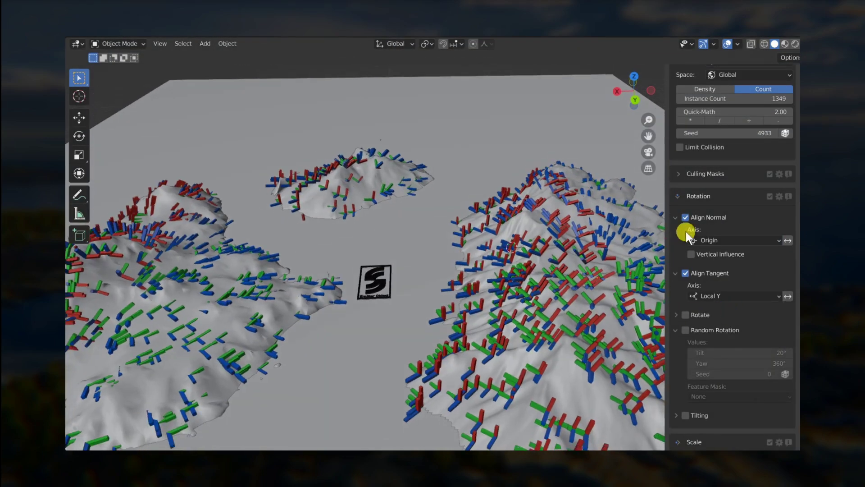
{"action": "left_click", "coordinate": [686, 218]}
{"action": "left_click", "coordinate": [720, 296]}
{"action": "left_click", "coordinate": [713, 386]}
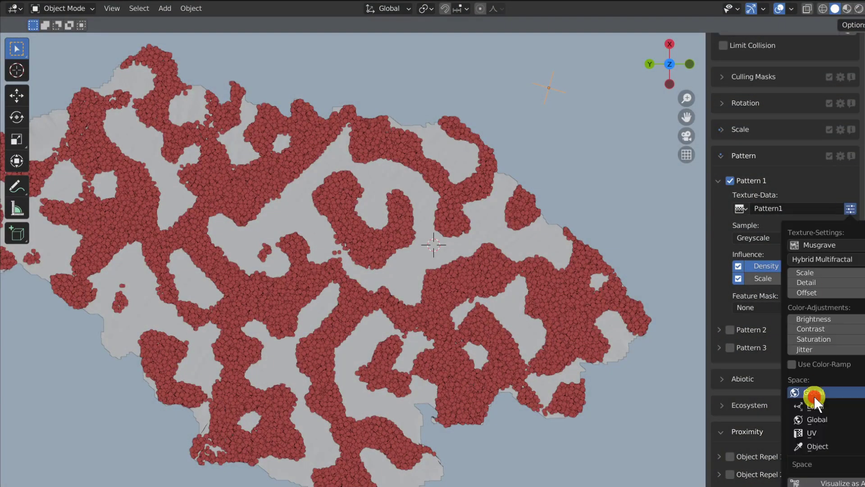
Step: Shift the red pattern by changing Pattern1's space and moving its controller, then open Scale
{"action": "left_click", "coordinate": [821, 424]}
{"action": "key", "text": "g"}
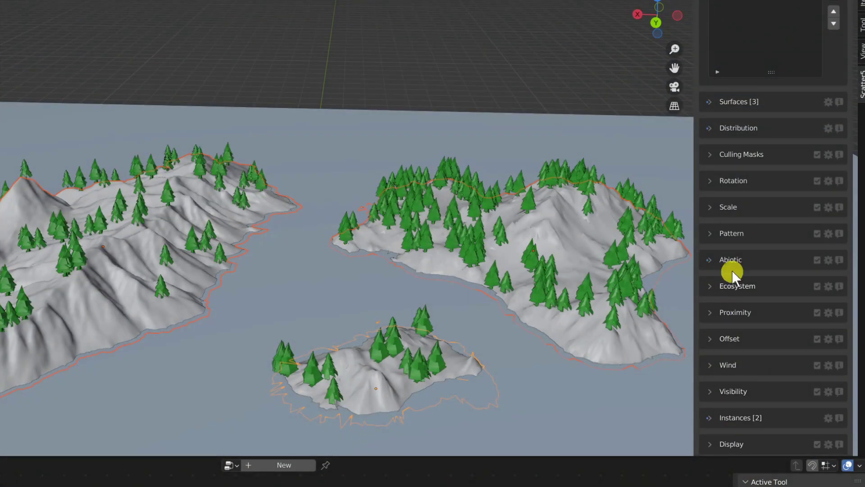
{"action": "left_click", "coordinate": [725, 206]}
{"action": "middle_click_drag", "start_coordinate": [773, 256], "coordinate": [726, 215]}
{"action": "left_click", "coordinate": [704, 210]}
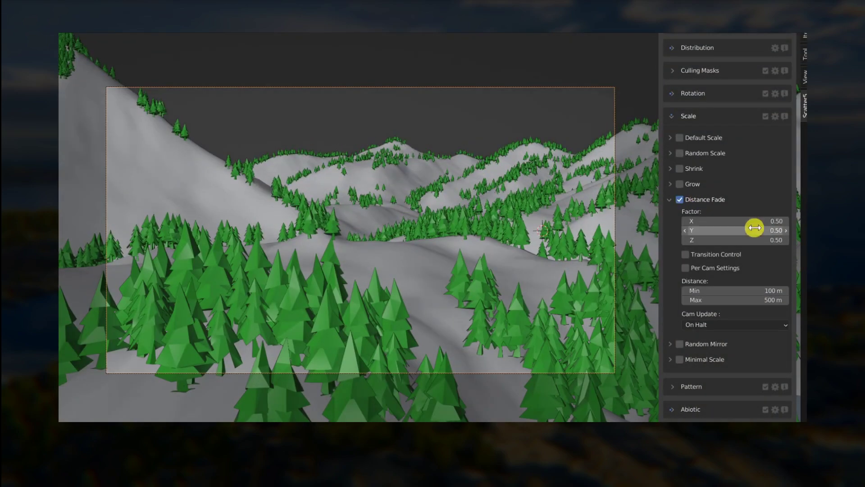
Step: Adjust the Distance Fade factors together and convert the selected scatter to a mesh with Keep & Hide
{"action": "left_click_drag", "start_coordinate": [755, 221], "coordinate": [694, 255]}
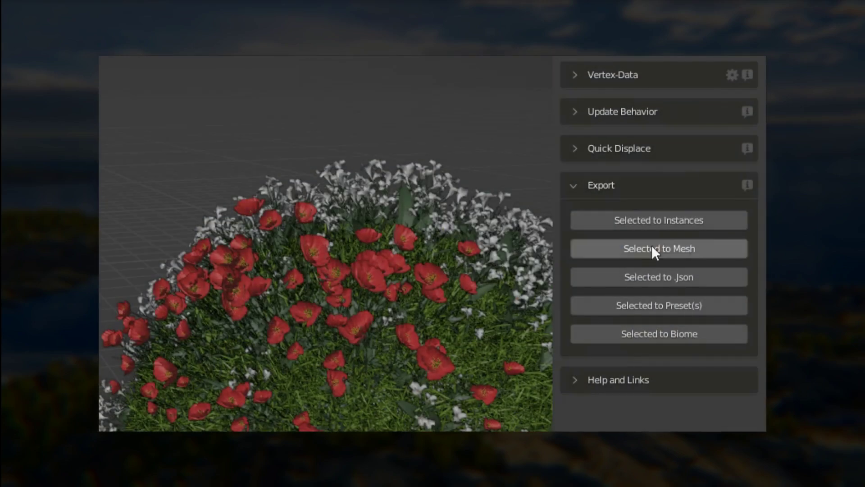
{"action": "left_click", "coordinate": [652, 248]}
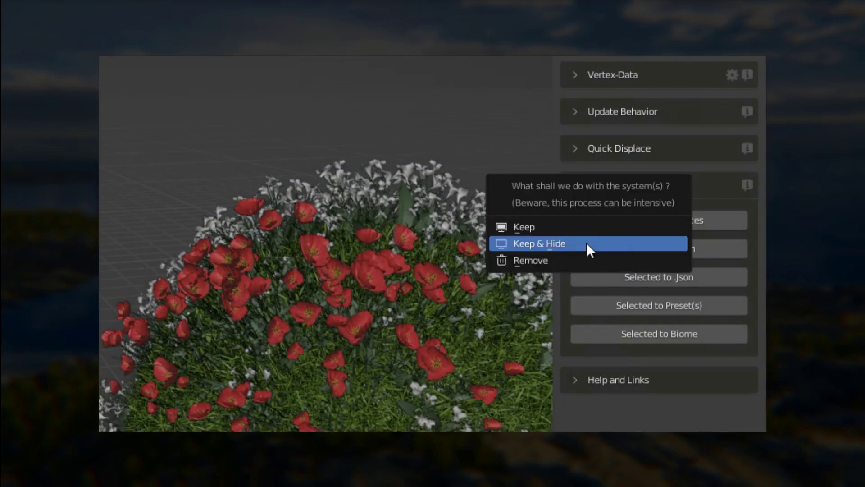
{"action": "left_click", "coordinate": [586, 245]}
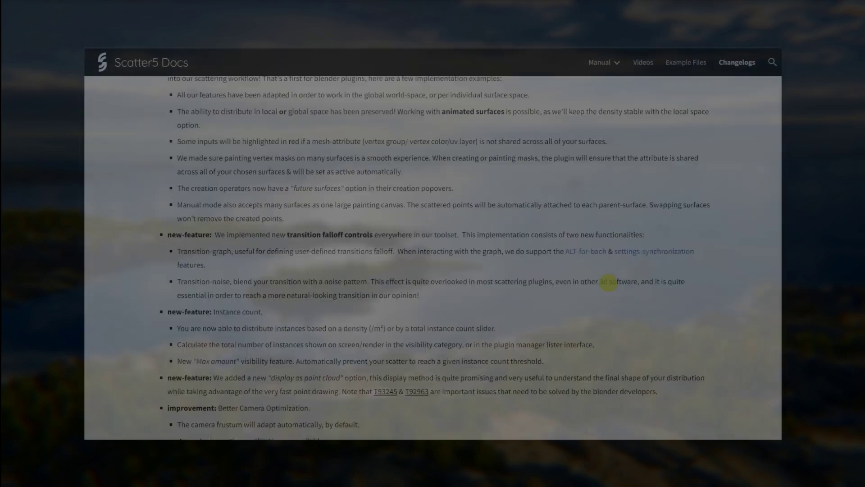
Step: Scroll the Scatter5 changelog down to the Old Versions list, 5.1 back to 3.0
{"action": "scroll", "coordinate": [607, 282], "scroll_direction": "down", "scroll_amount": 5}
{"action": "scroll", "coordinate": [608, 282], "scroll_direction": "down", "scroll_amount": 10}
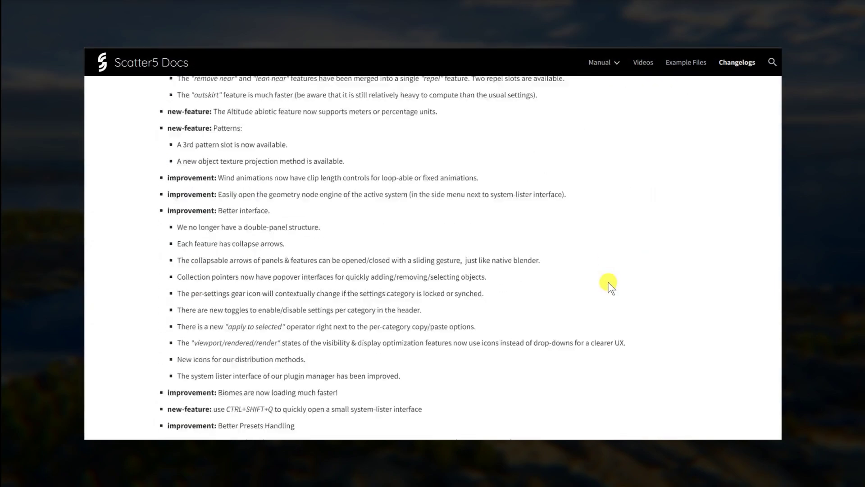
{"action": "scroll", "coordinate": [608, 281], "scroll_direction": "down", "scroll_amount": 5}
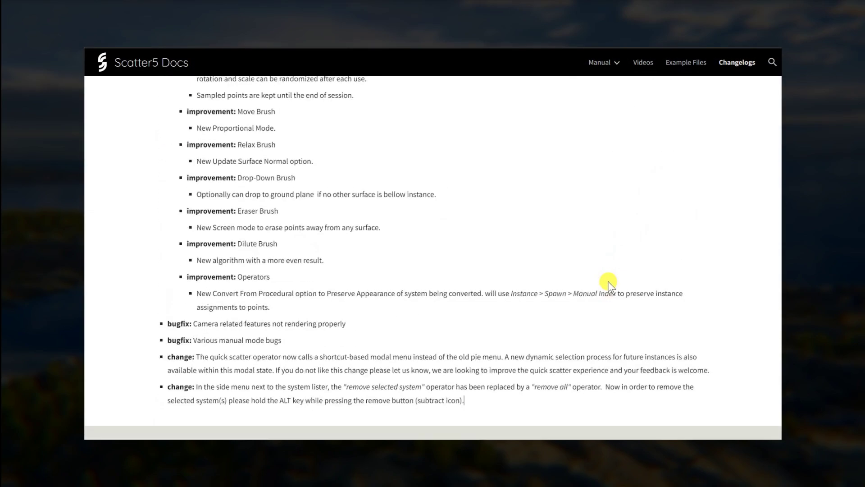
{"action": "scroll", "coordinate": [607, 281], "scroll_direction": "down", "scroll_amount": 10}
{"action": "scroll", "coordinate": [607, 282], "scroll_direction": "down", "scroll_amount": 3}
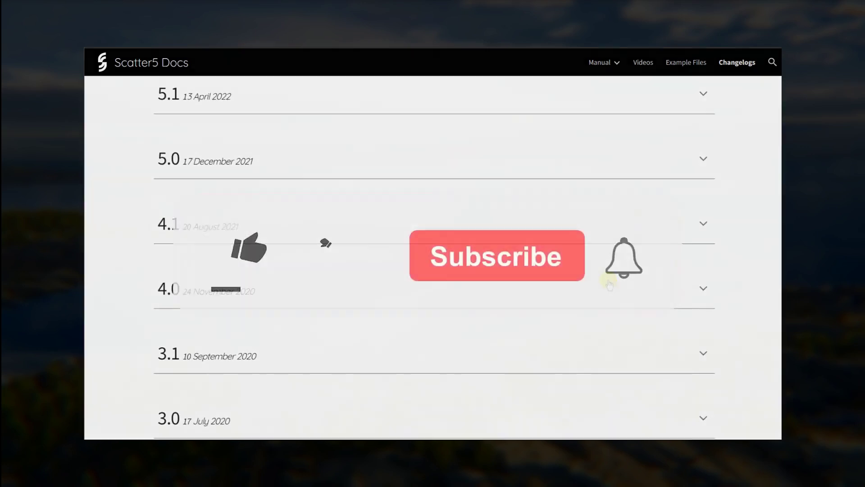